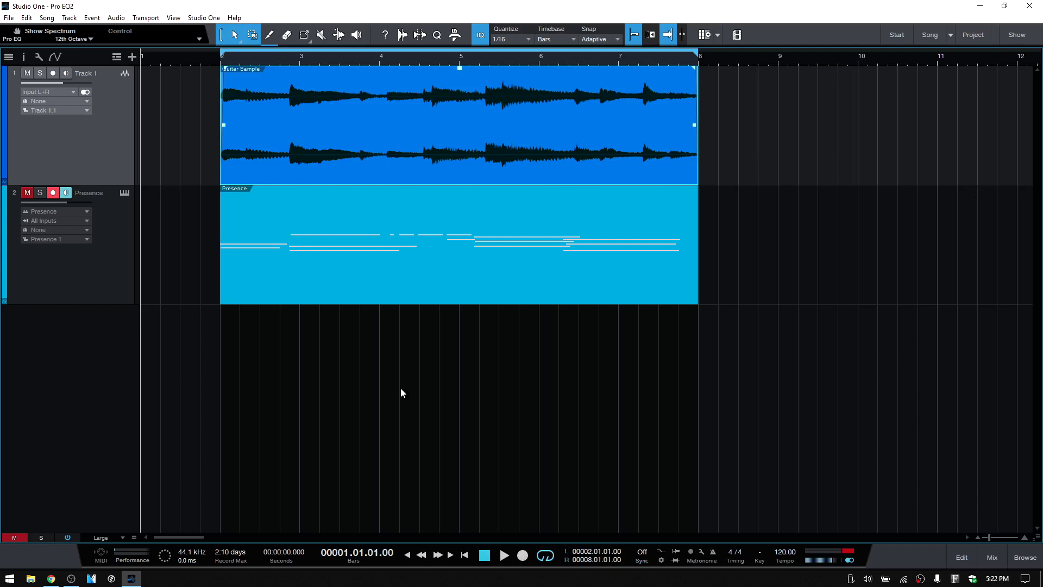
- Open the Pro EQ² insert of Track 1 and move its window over the middle of the arrangement
left_click(24, 56)
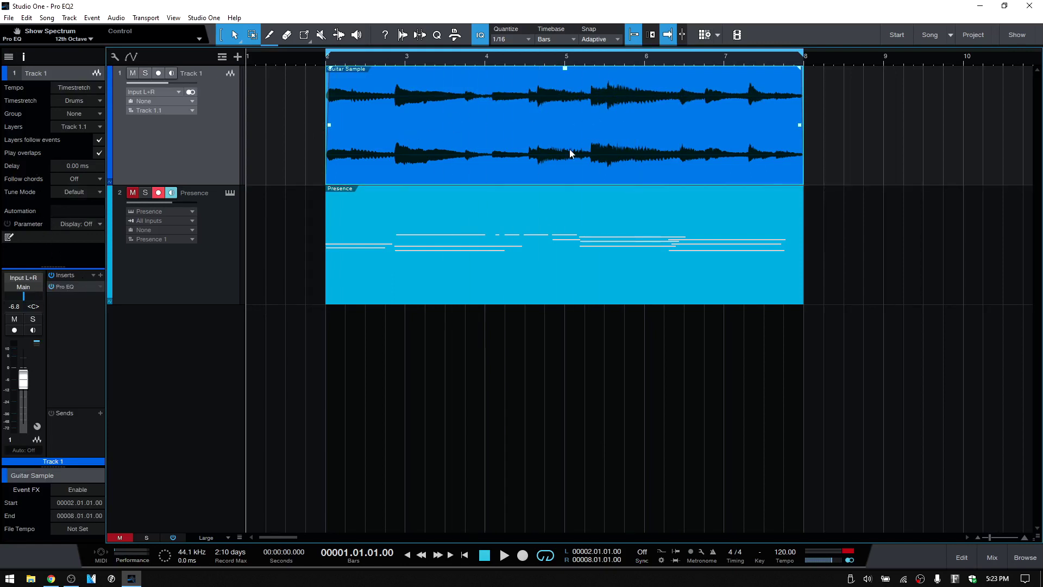
double_click(67, 285)
left_click(24, 58)
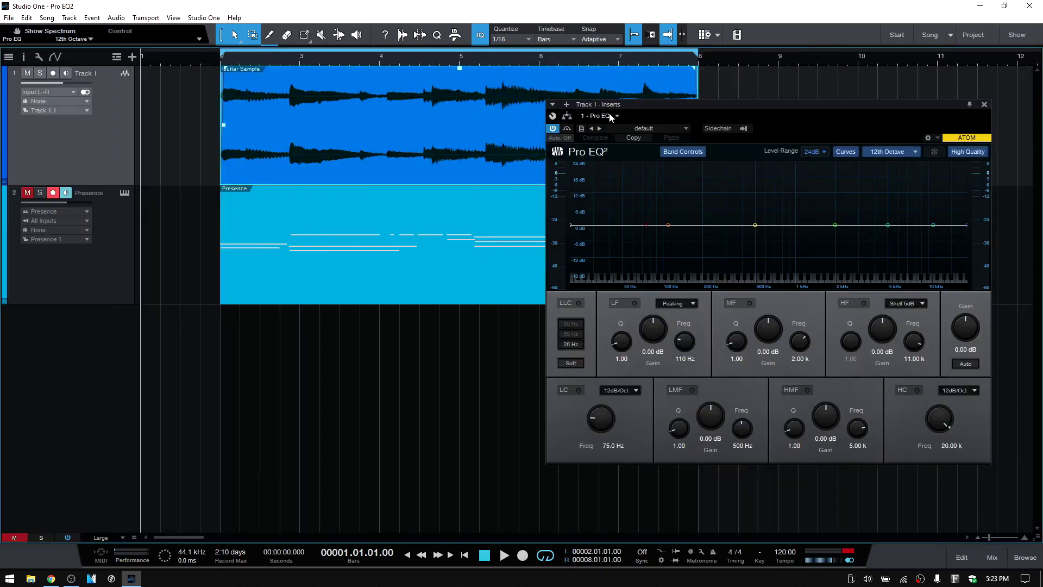
left_click_drag(744, 104, 417, 125)
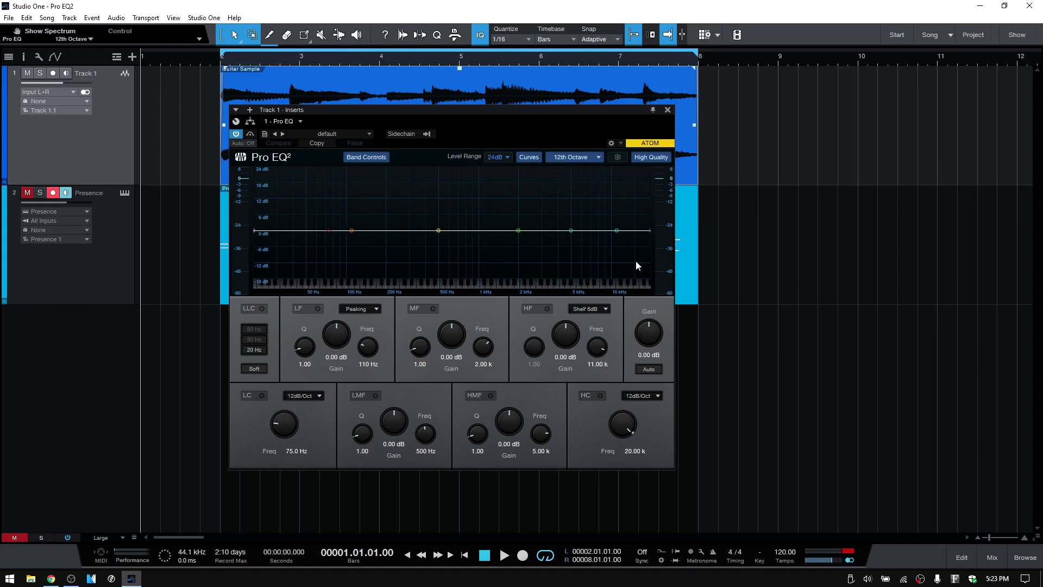
- Hide the band controls of Pro EQ² and show them again
left_click(365, 157)
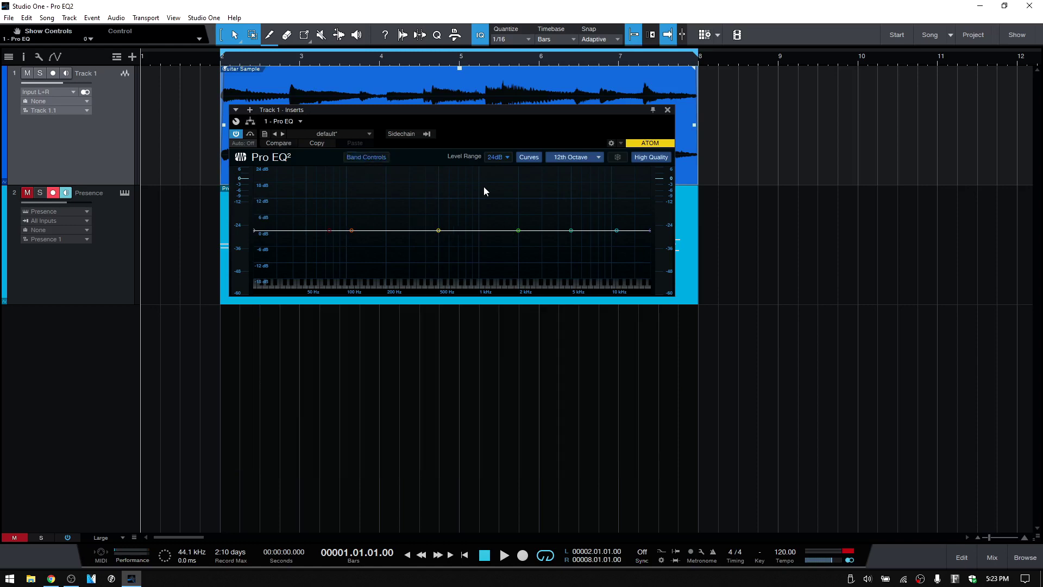
left_click(366, 158)
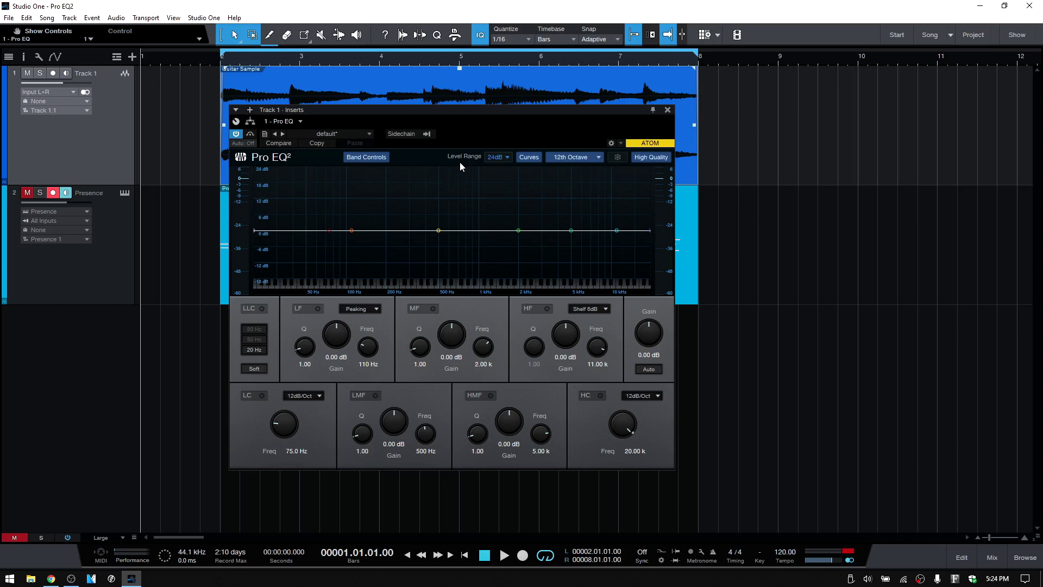
- Set the Pro EQ² level range to 6 dB and boost the LMF band to about 5.21 dB at 514 Hz
left_click(506, 158)
left_click(501, 171)
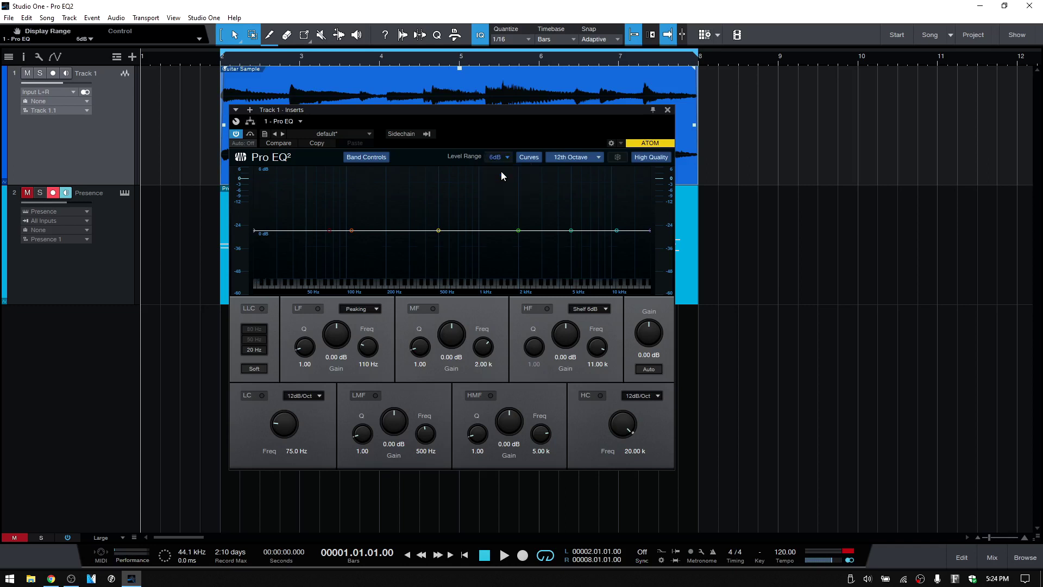
left_click(438, 230)
left_click_drag(438, 230, 440, 174)
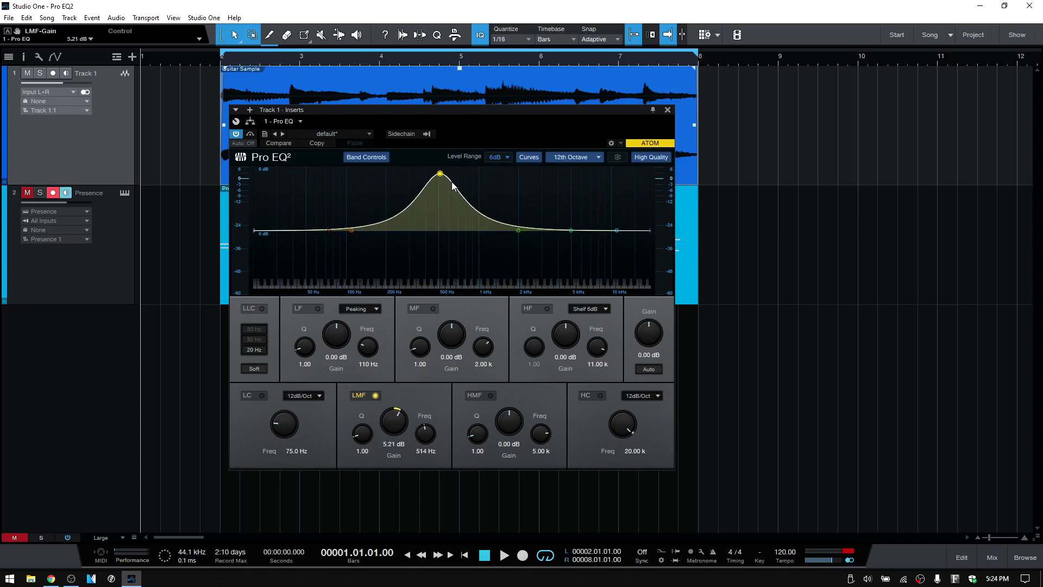
- Switch the level range to 24 dB to compare the boosted curve, and return it to 6 dB
left_click(509, 156)
left_click(512, 194)
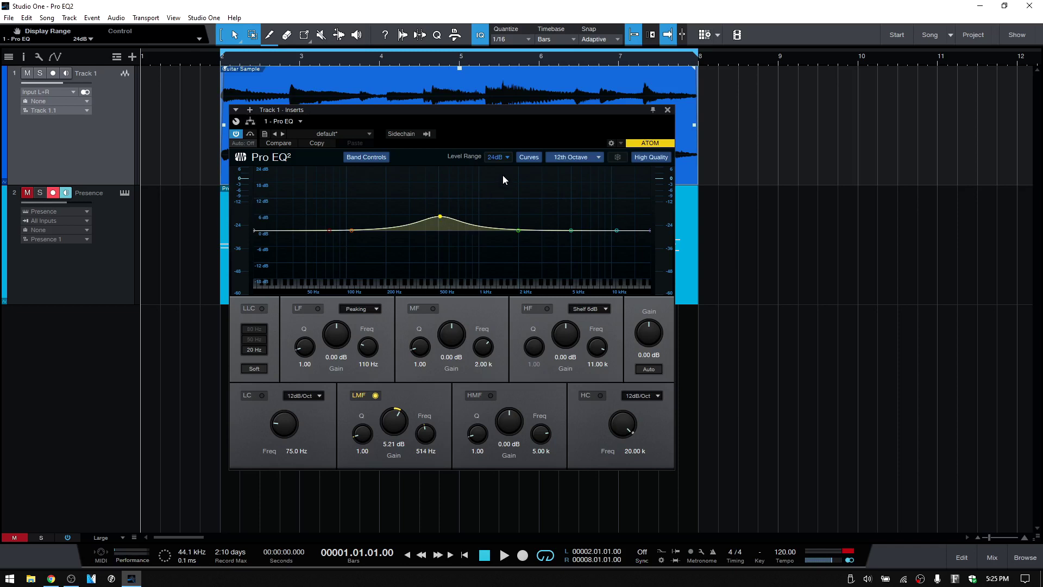
left_click(508, 158)
left_click(508, 171)
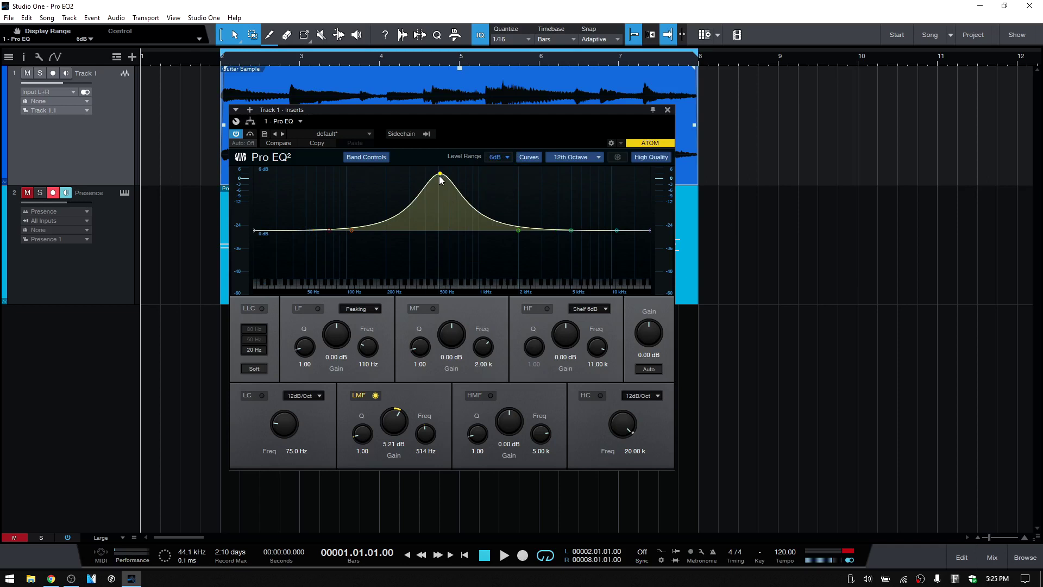
- Lower the LMF band to about 0.74 dB at 539 Hz and set the level range to 12 dB
left_click_drag(440, 175, 444, 221)
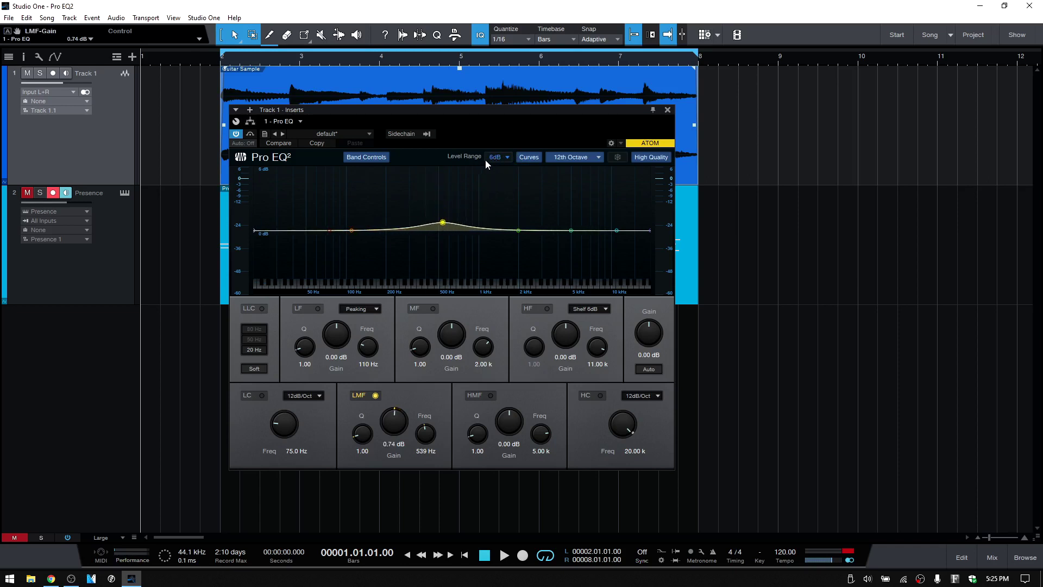
left_click(506, 158)
left_click(501, 185)
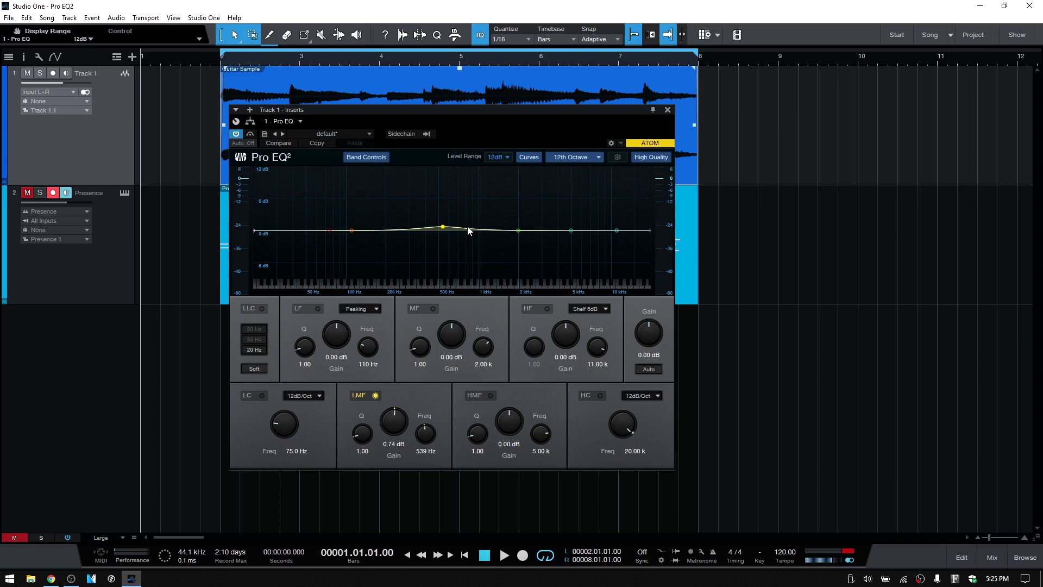
- Set the level range to 24 dB and reset the LMF gain to 0 dB
left_click(499, 158)
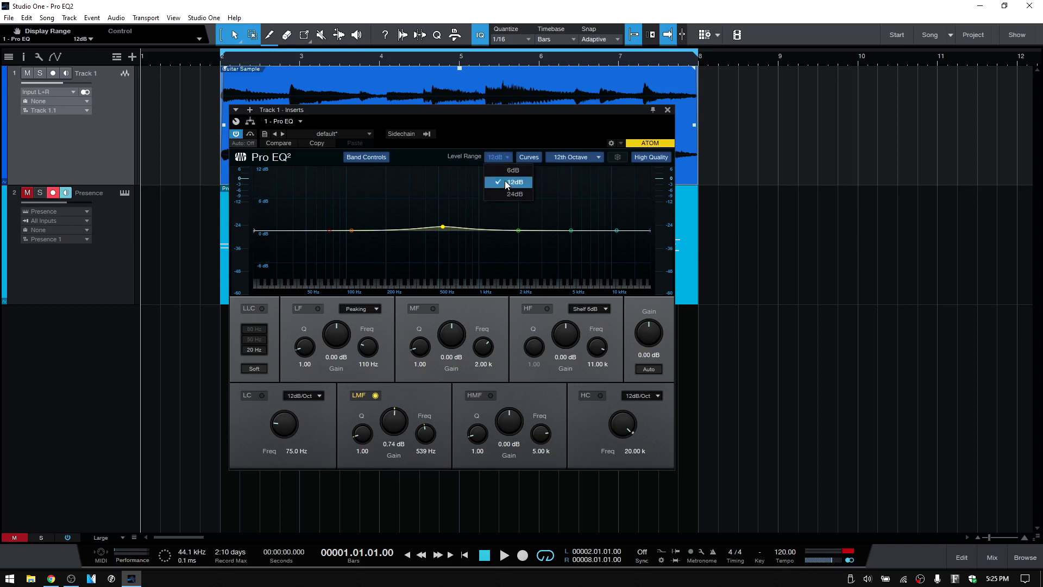
left_click(512, 194)
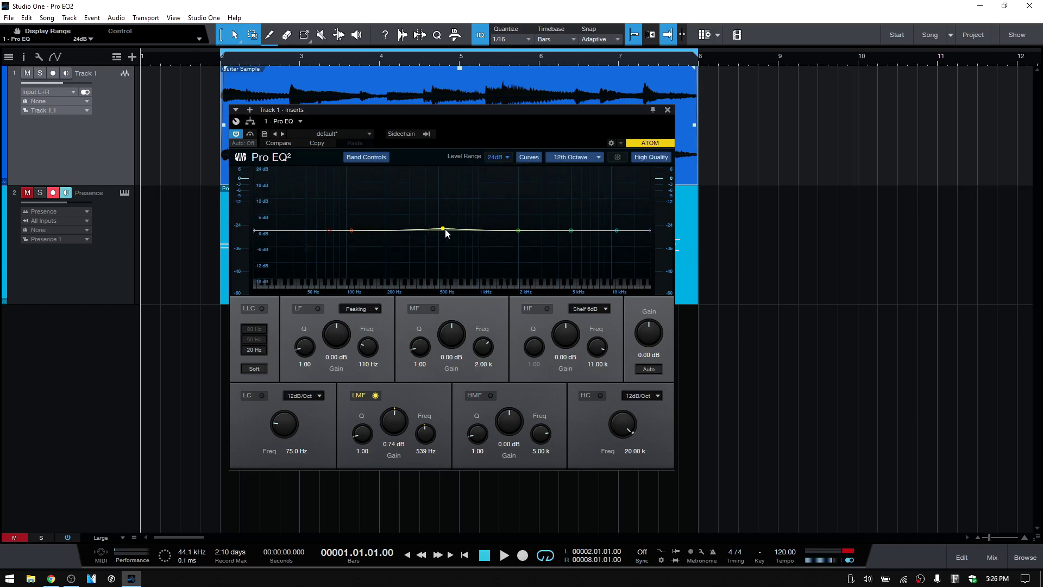
double_click(395, 426)
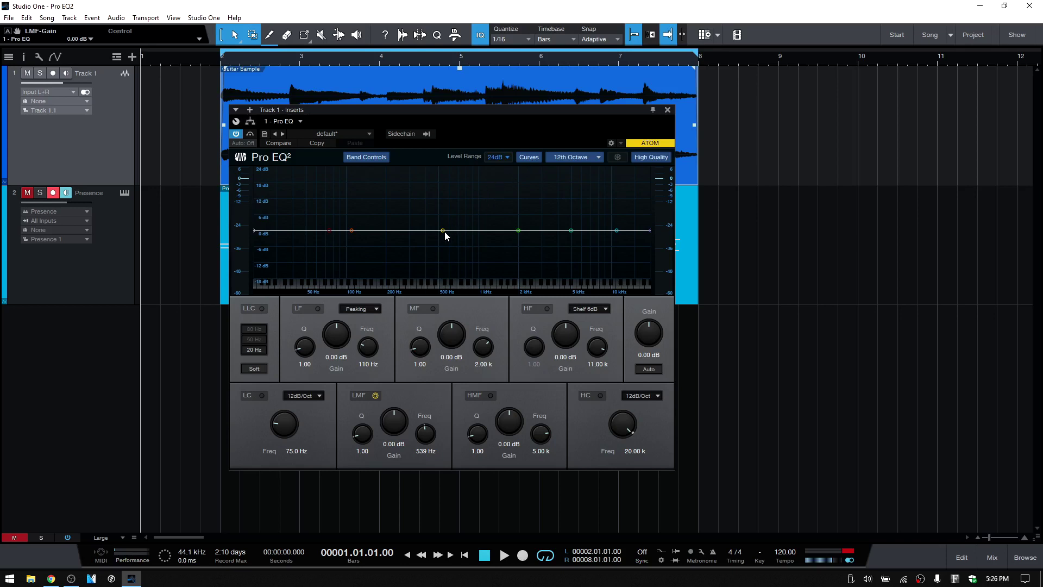
- Boost LMF about 10.71 dB at 549 Hz, and cut HMF about 11.31 dB at 5.09 kHz and LF about 10.91 dB at 53.9 Hz
left_click_drag(445, 232, 444, 201)
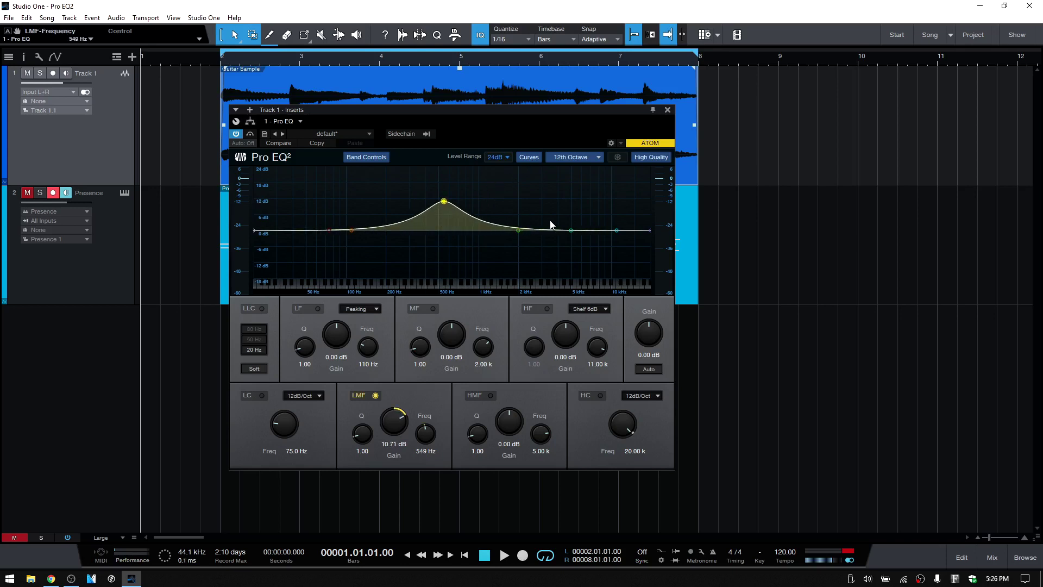
left_click_drag(571, 231, 571, 262)
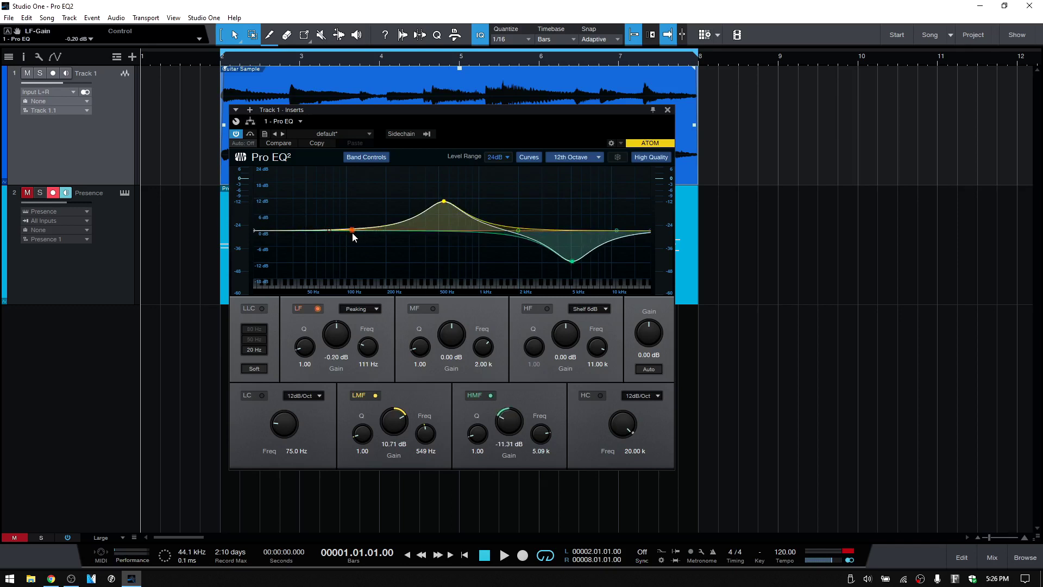
left_click_drag(352, 233, 311, 264)
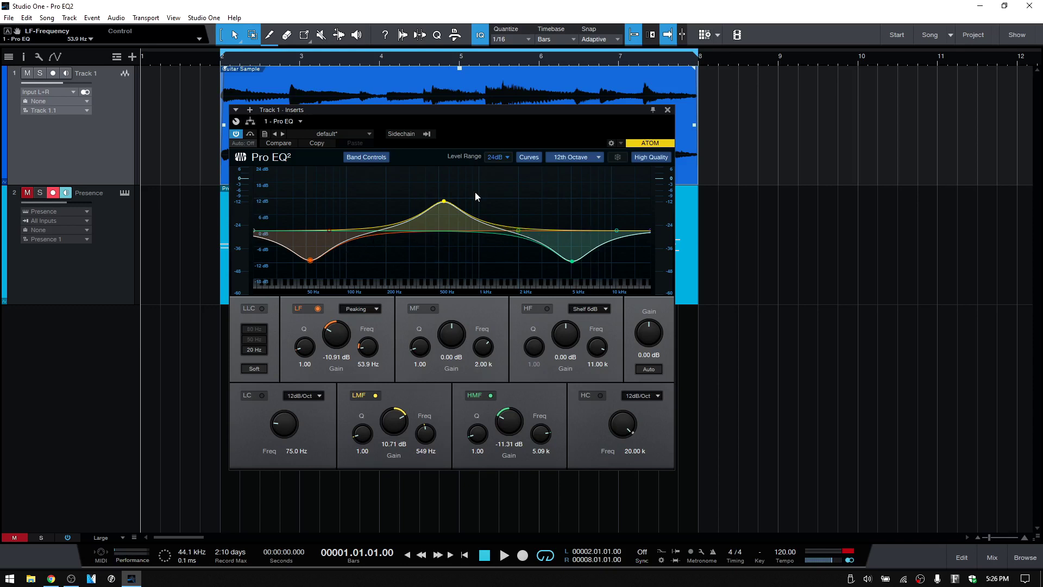
- With the individual band curves turned off, adjust the LF band to about -8.63 dB at 51.9 Hz, and turn the curves back on
left_click(529, 157)
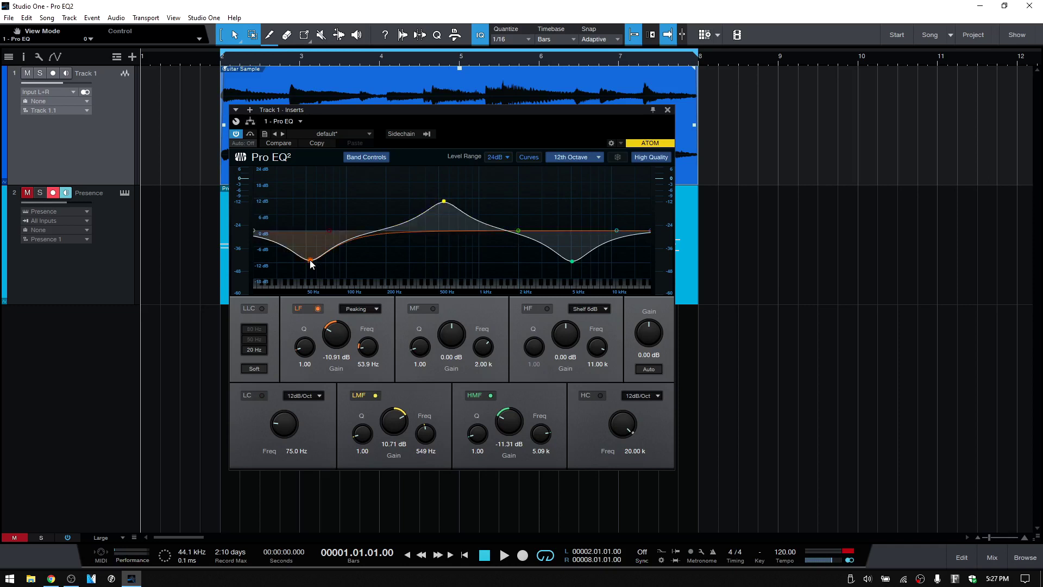
left_click_drag(310, 263, 309, 263)
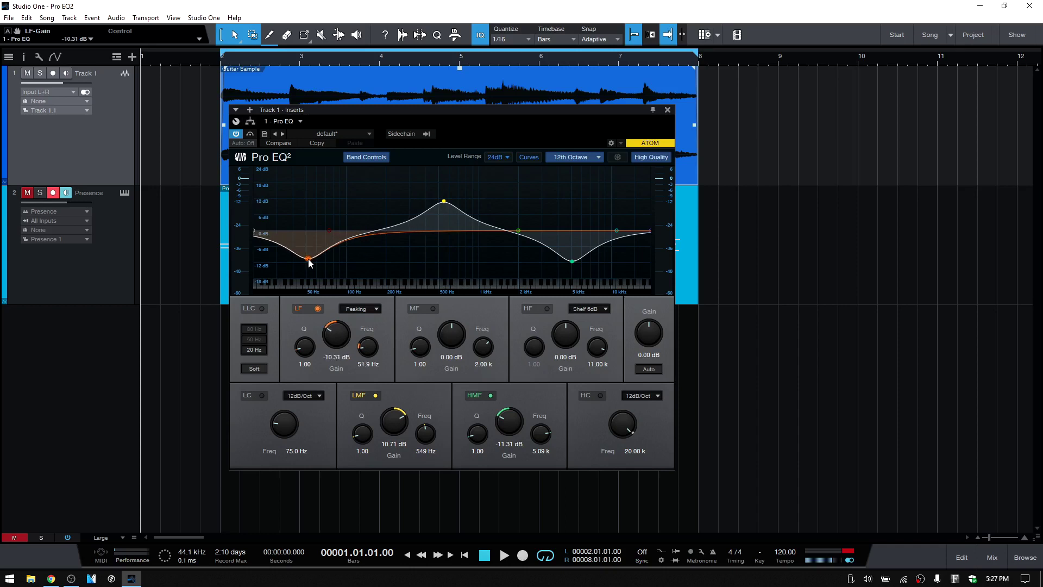
left_click_drag(339, 332, 345, 343)
left_click_drag(347, 348, 348, 348)
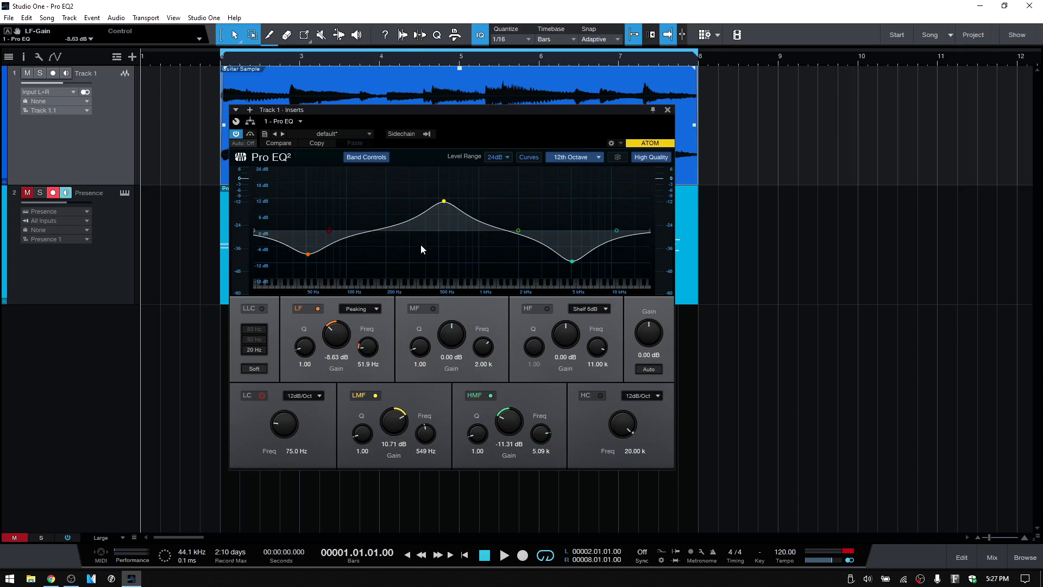
left_click(529, 158)
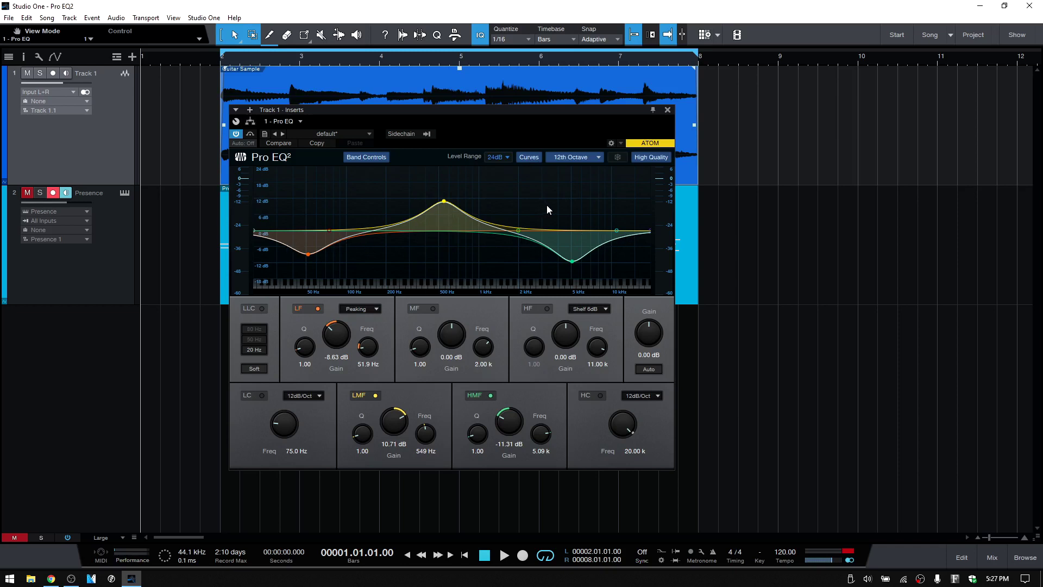
- Reset the gains of the LF, LMF and HMF bands to 0 dB
double_click(338, 337)
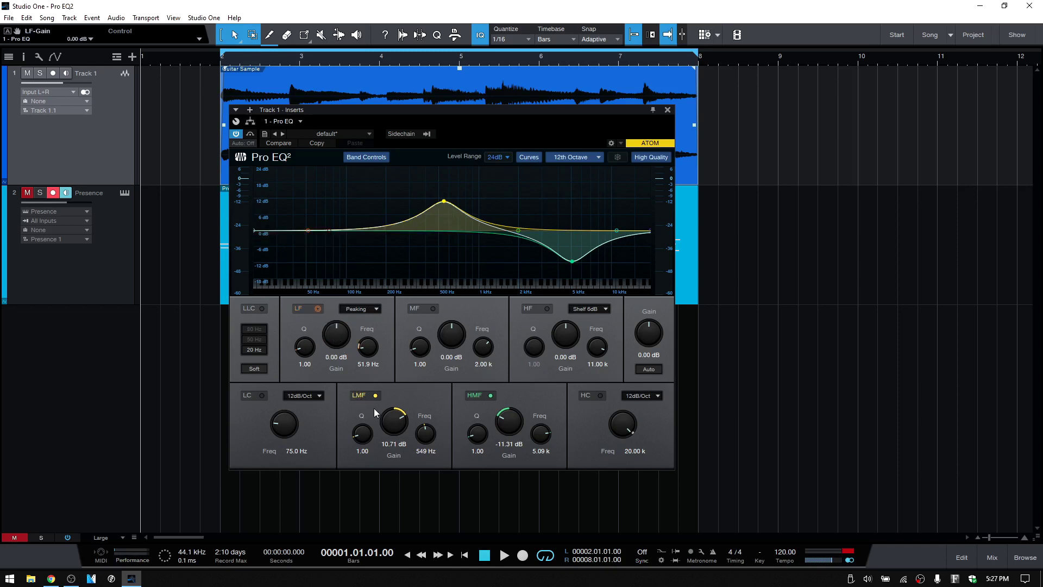
double_click(395, 422)
double_click(509, 424)
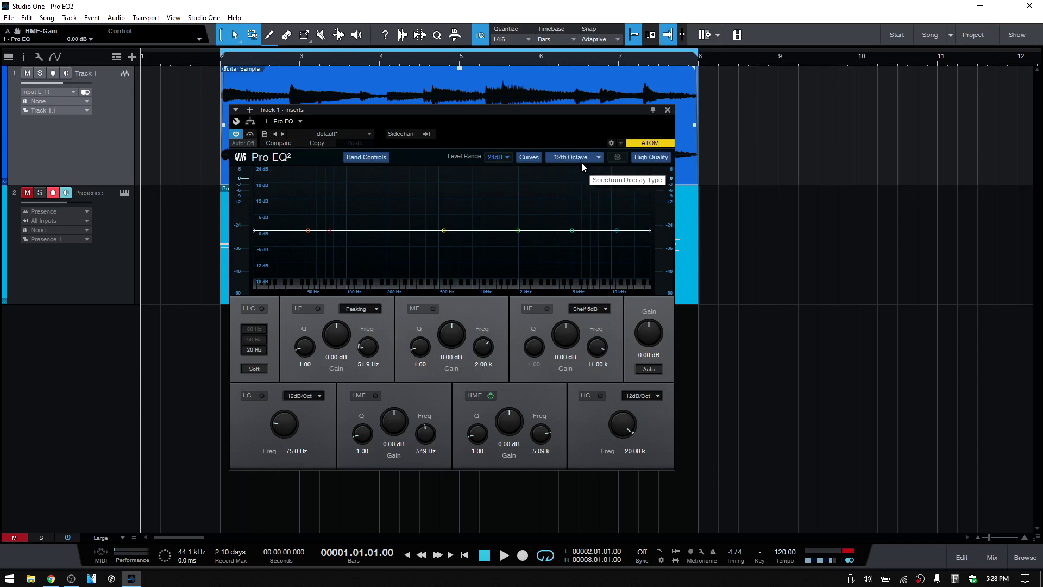
- Start playback and view the guitar's spectrum with the FFT Curve and Waterfall display types
key("space")
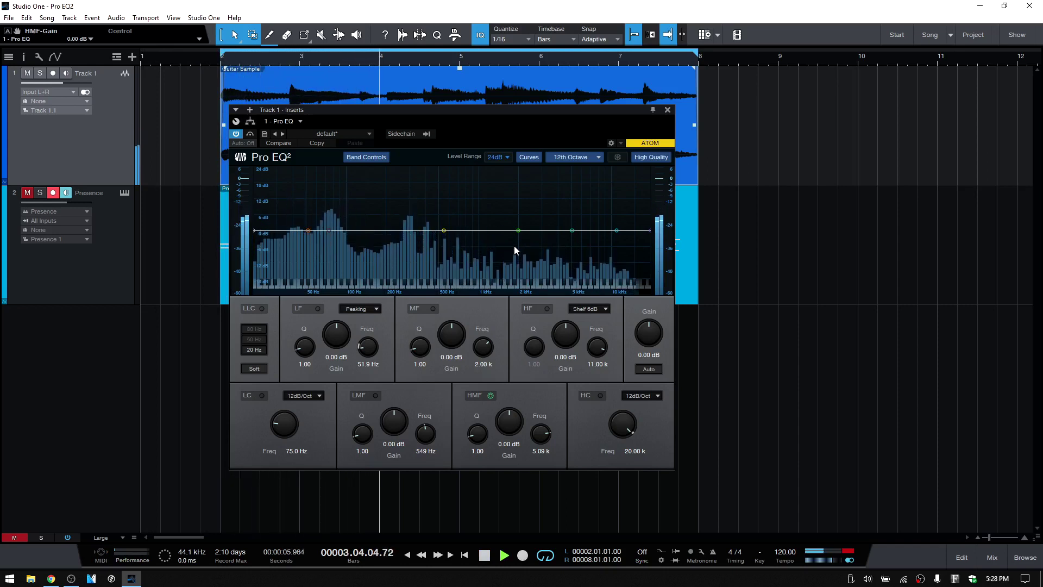
left_click(598, 156)
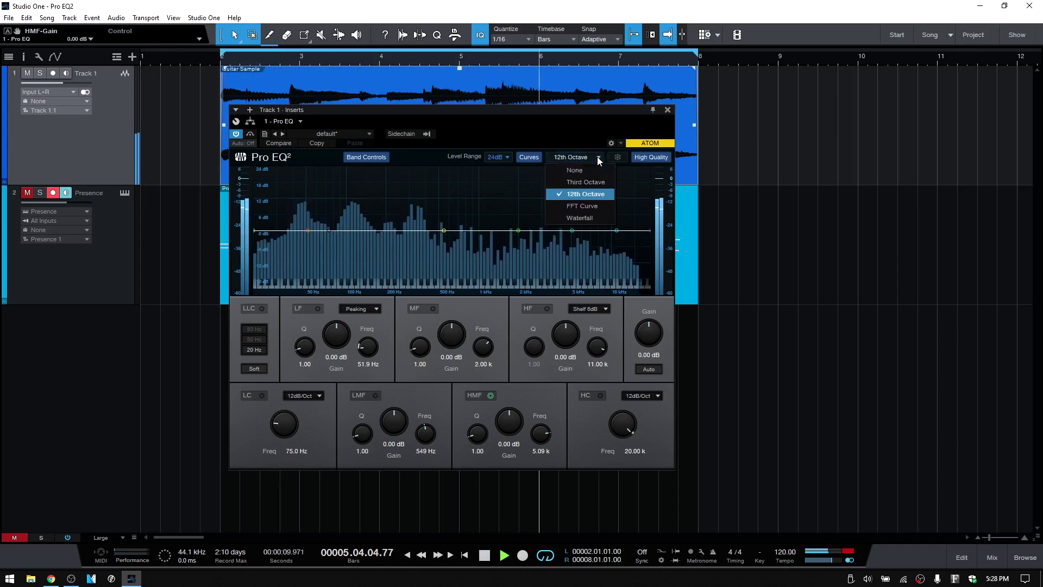
left_click(597, 206)
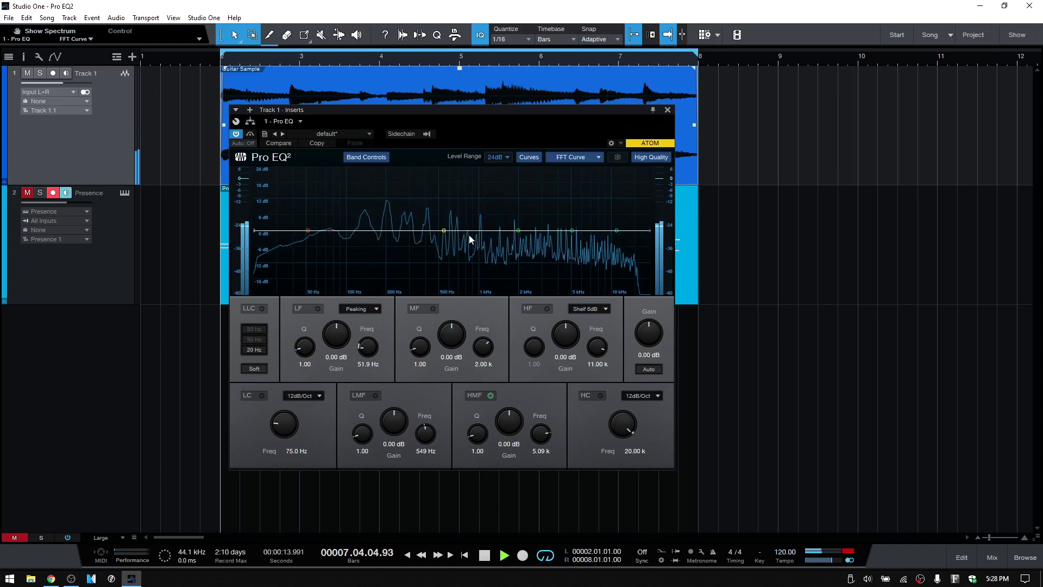
left_click(599, 157)
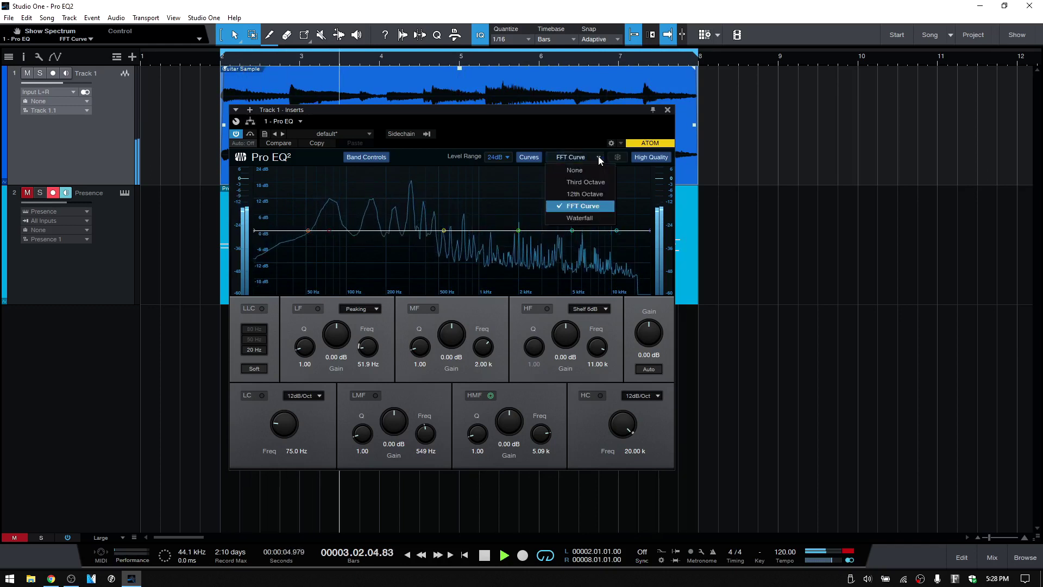
left_click(582, 220)
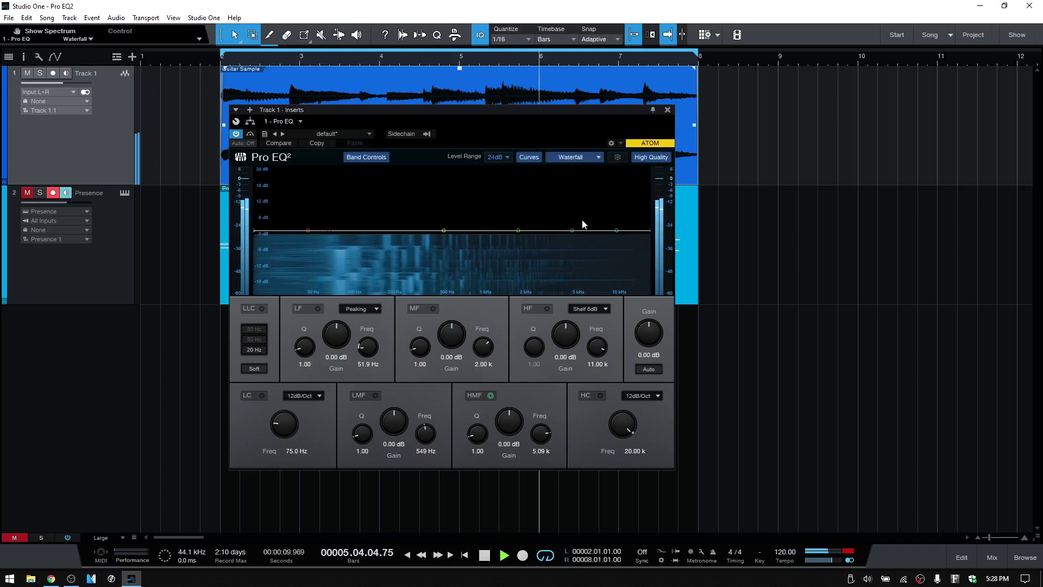
- Switch the spectrum display to Third Octave and to None while the guitar plays
left_click(598, 156)
left_click(585, 182)
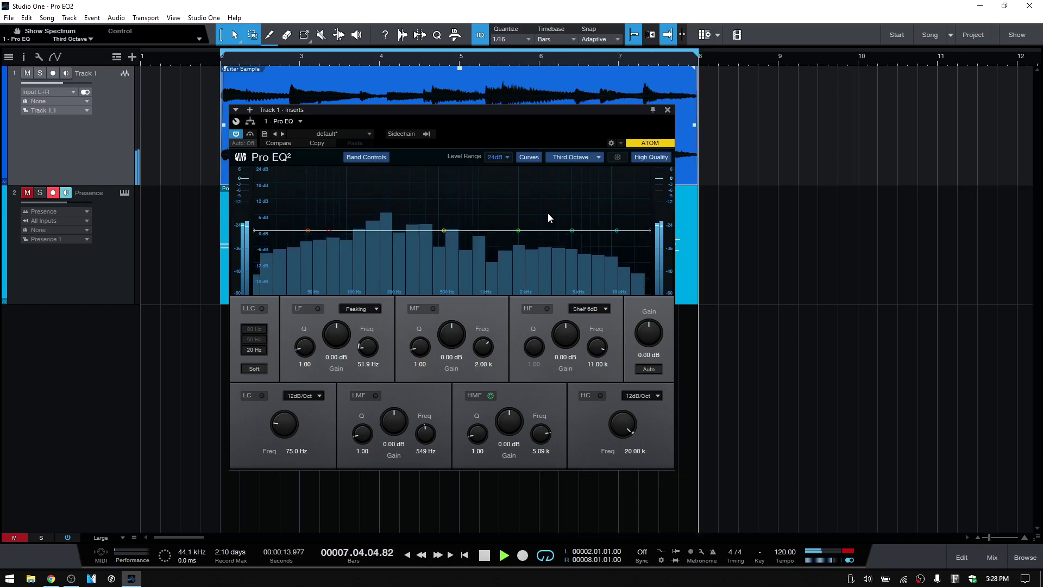
left_click(598, 159)
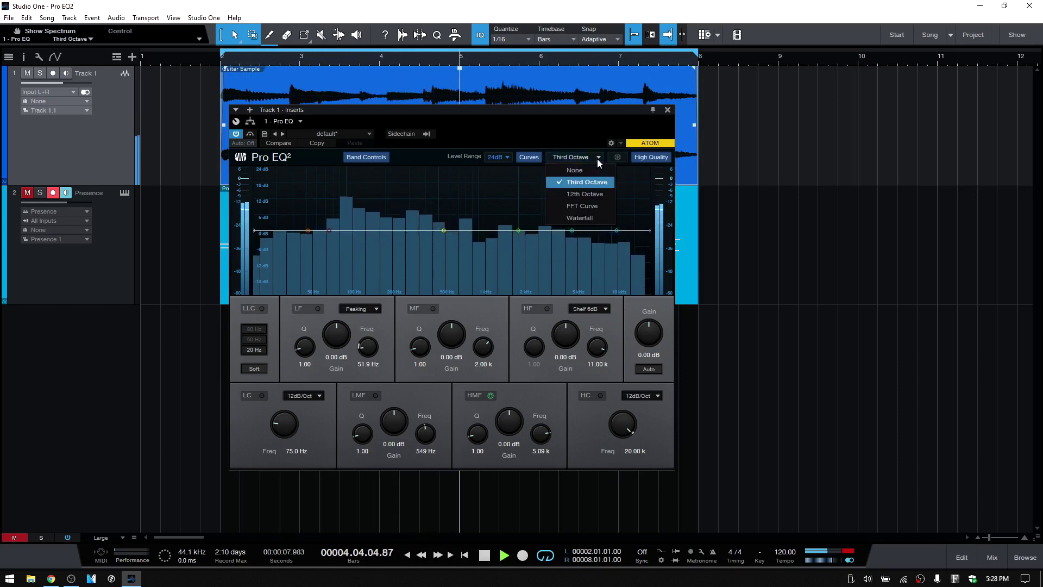
left_click(576, 169)
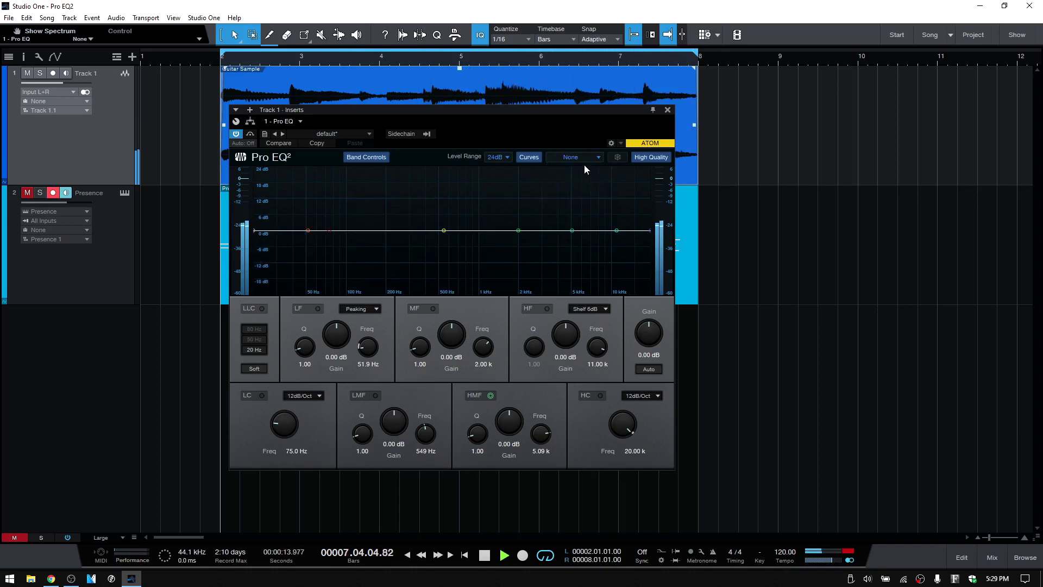
- Set the spectrum display back to 12th Octave and stop playback
left_click(598, 156)
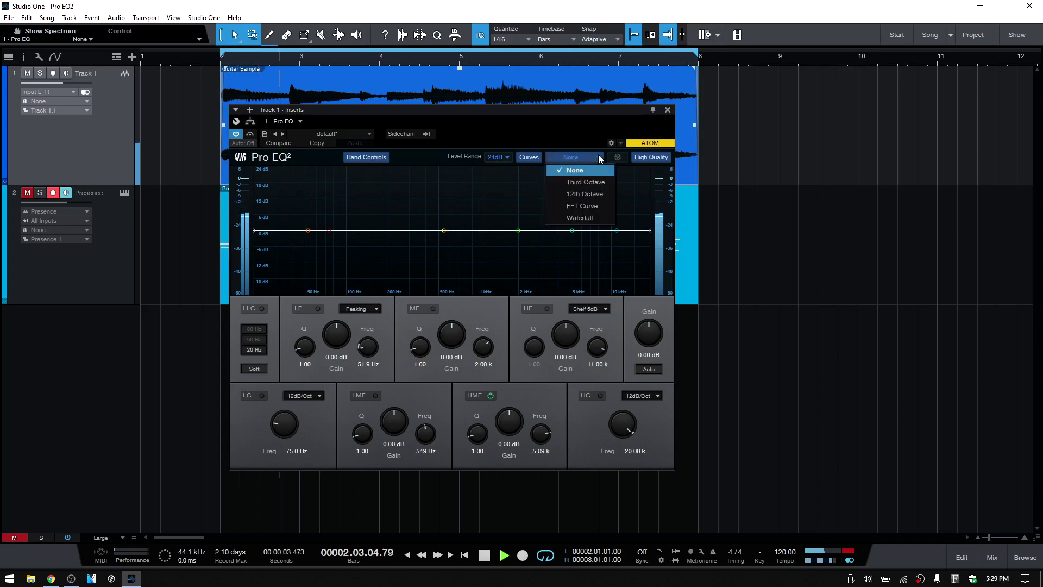
left_click(584, 194)
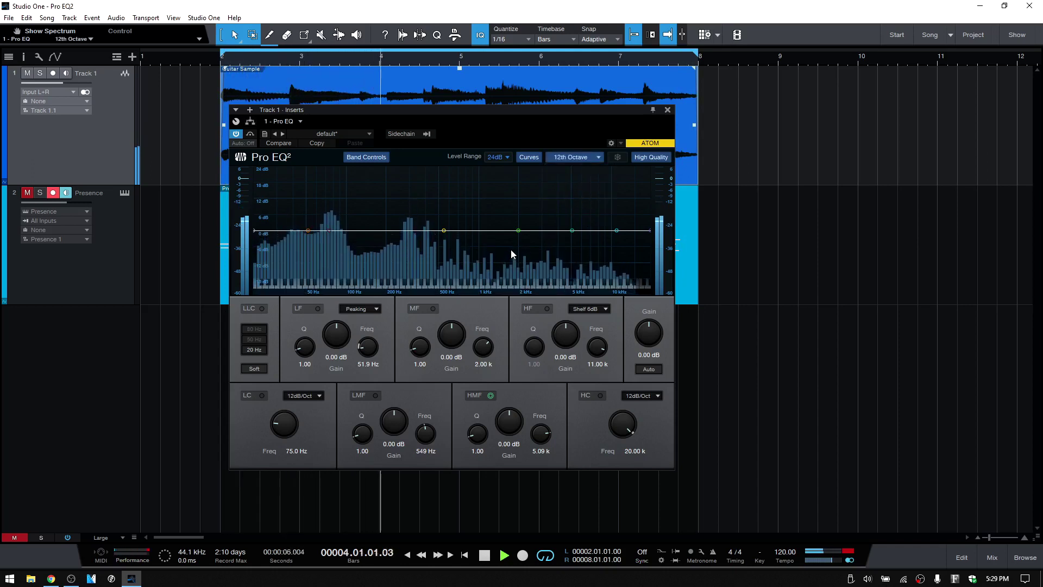
key("space")
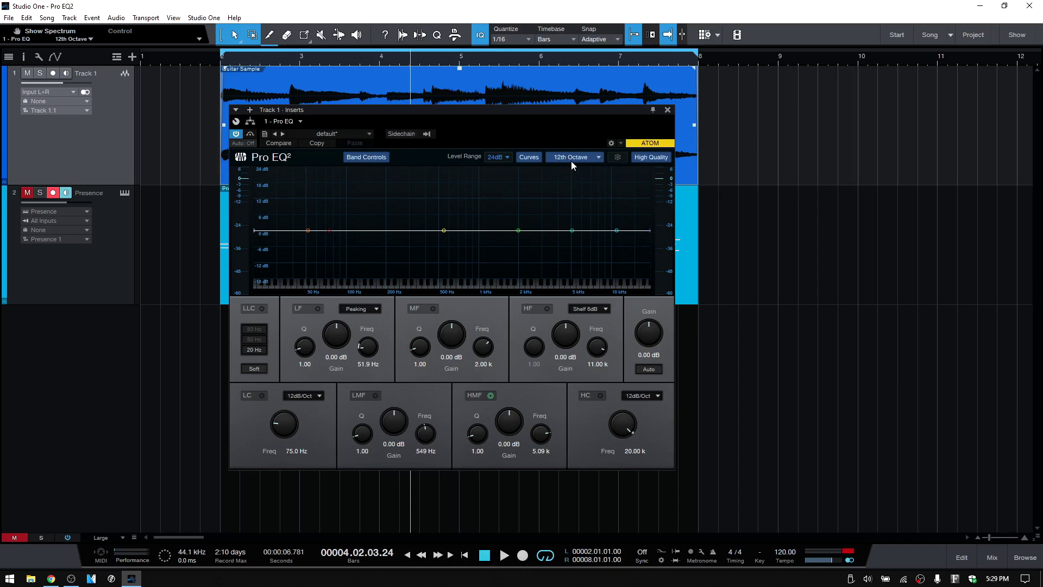
- Enable the sidechain input of Pro EQ² on Track 1
left_click(403, 134)
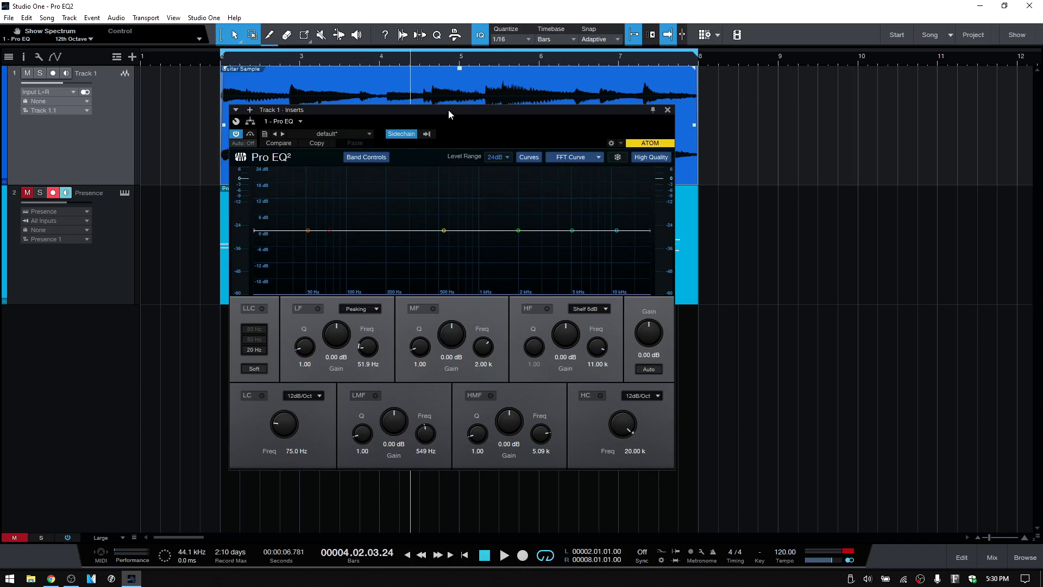
- Move the Pro EQ² window off the clips and select the Presence track as its sidechain source
left_click_drag(448, 109, 655, 107)
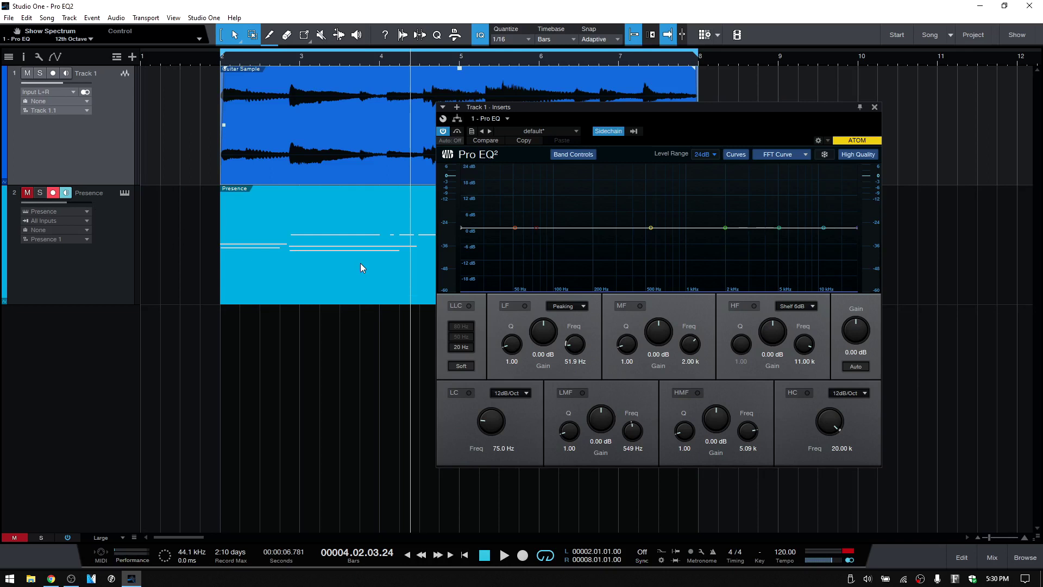
left_click(634, 131)
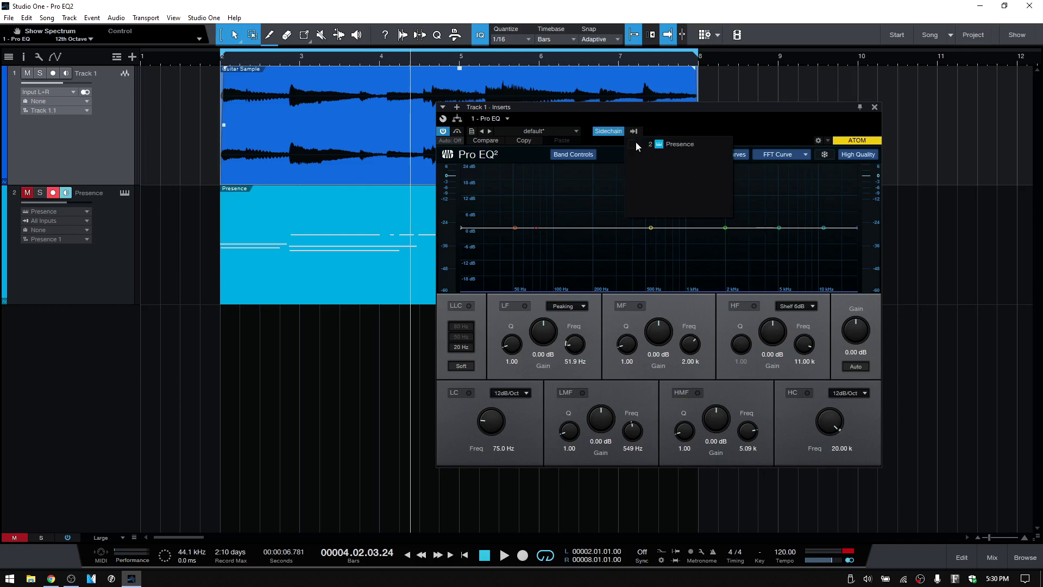
left_click(632, 145)
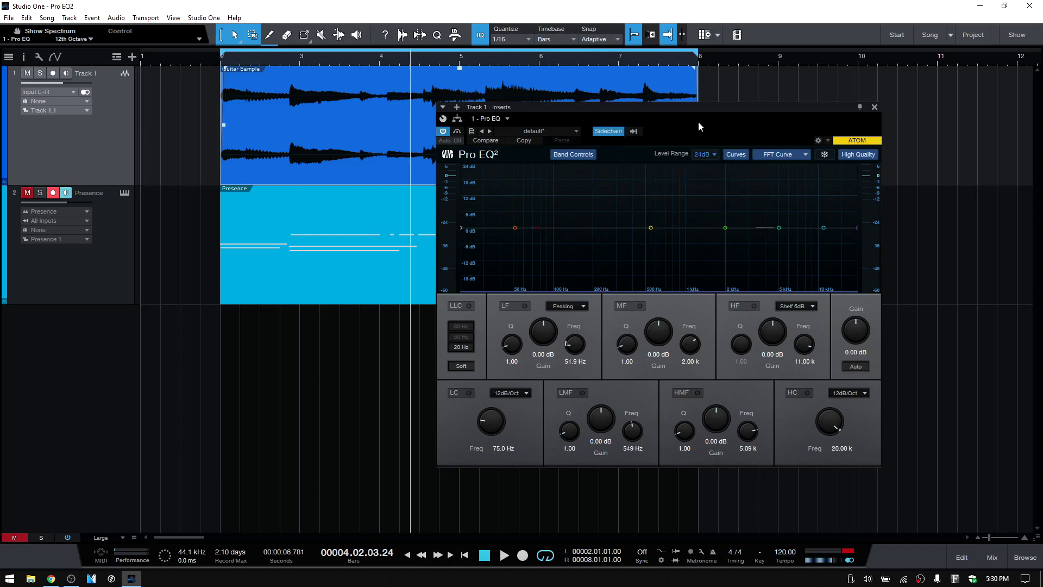
- Play the song with the Presence track unmuted, toggle the spectrum freeze while comparing both FFT curves, and stop playback
key("space")
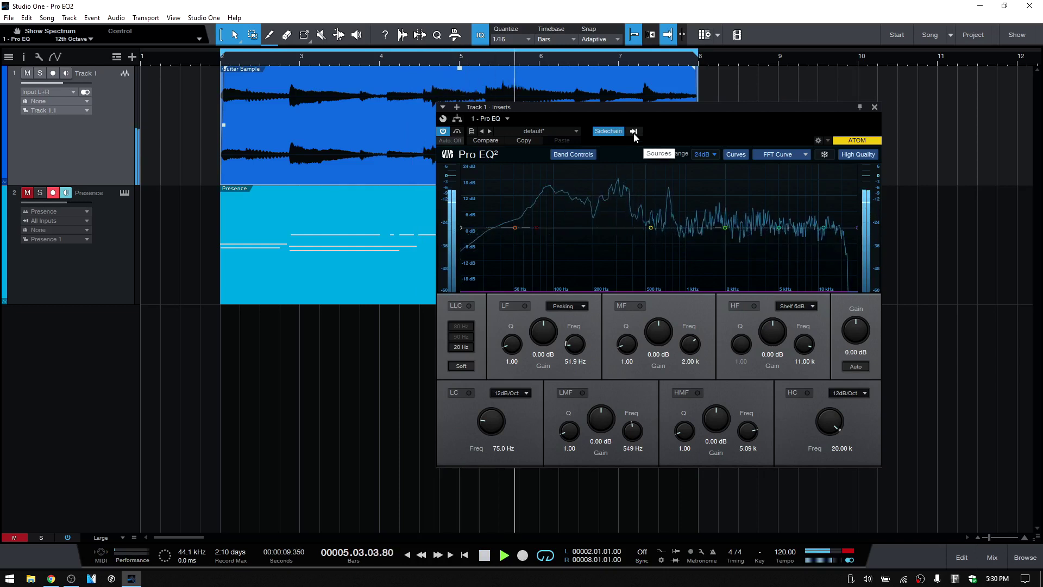
left_click(27, 193)
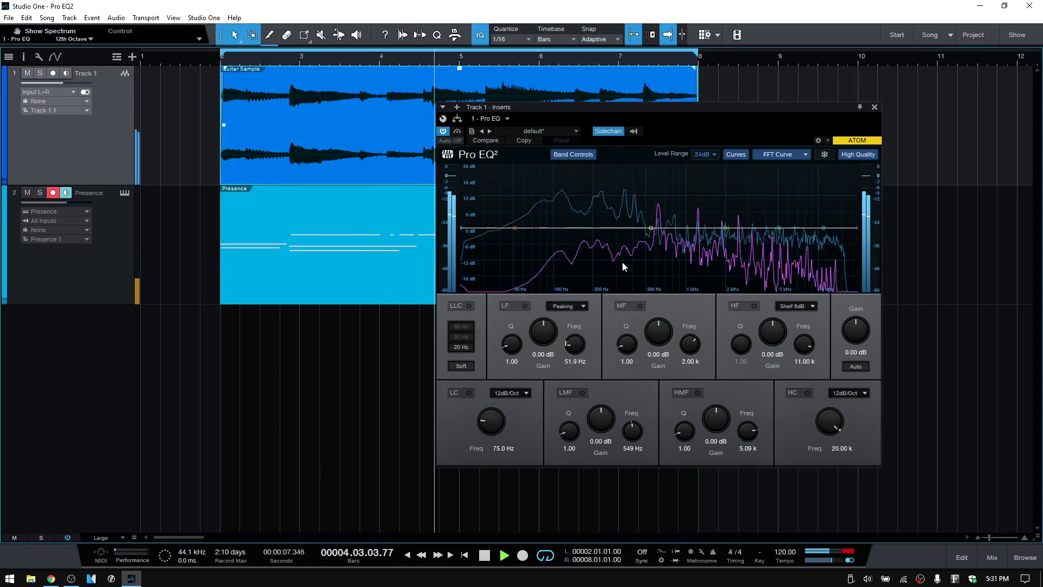
left_click(825, 155)
left_click(825, 155)
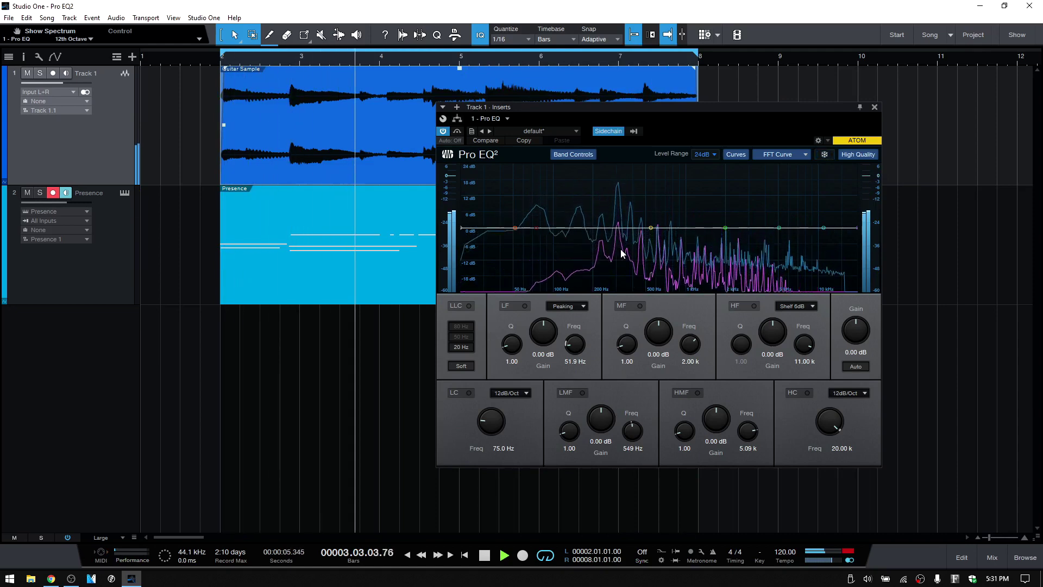
key("space")
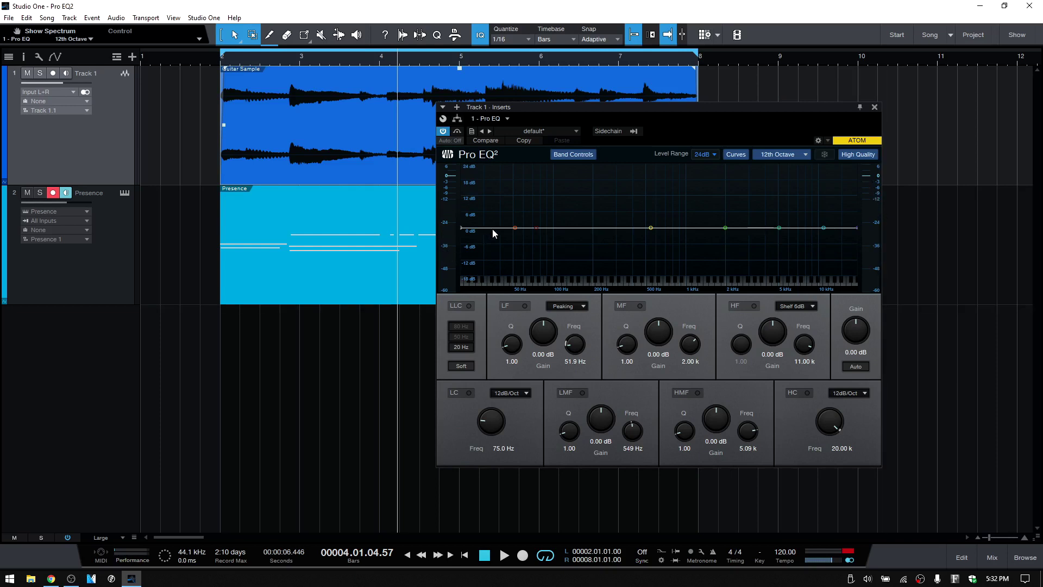
- Play the guitar to view its 12th Octave spectrum without the sidechain, and stop playback
key("space")
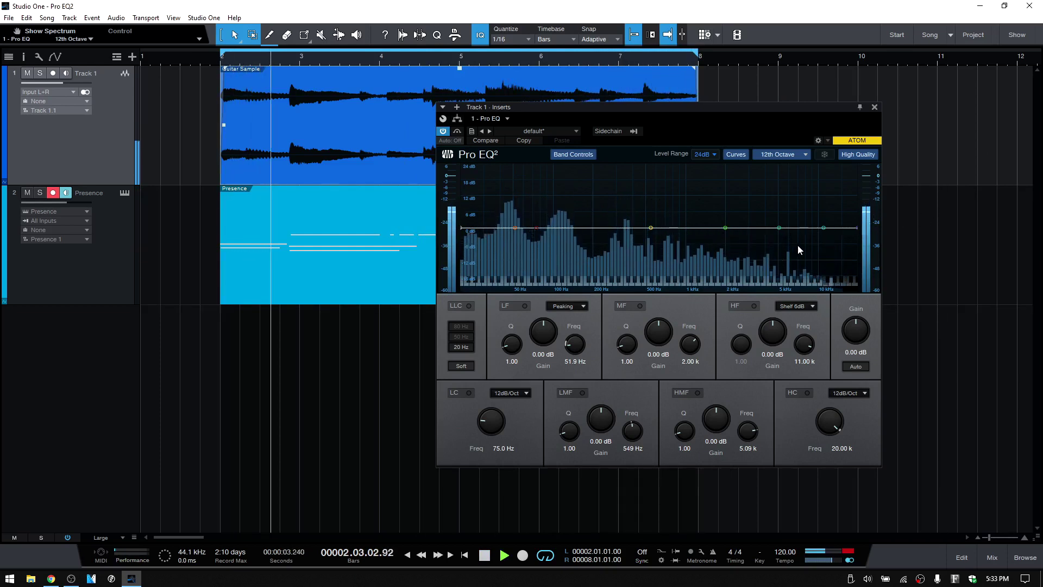
key("space")
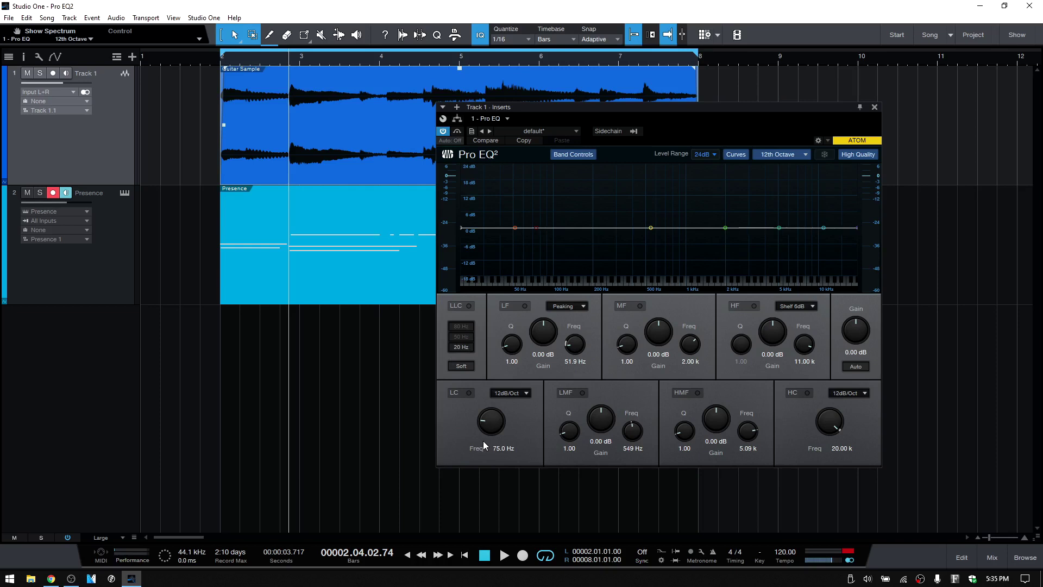
- Try the LLC filter at 50 Hz and 80 Hz with Soft on and off, and disable the filter
left_click(457, 307)
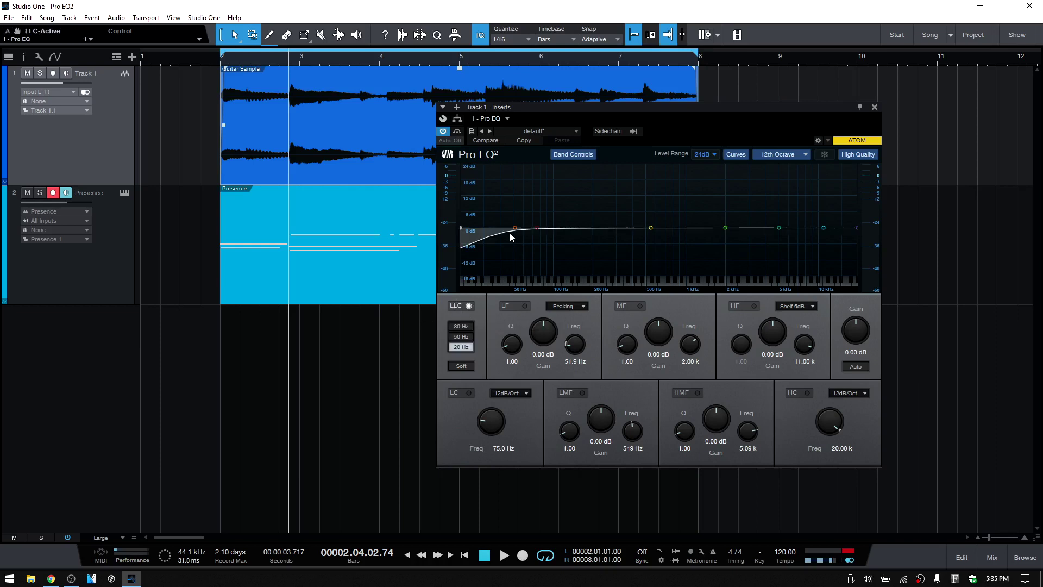
left_click(461, 337)
left_click(461, 326)
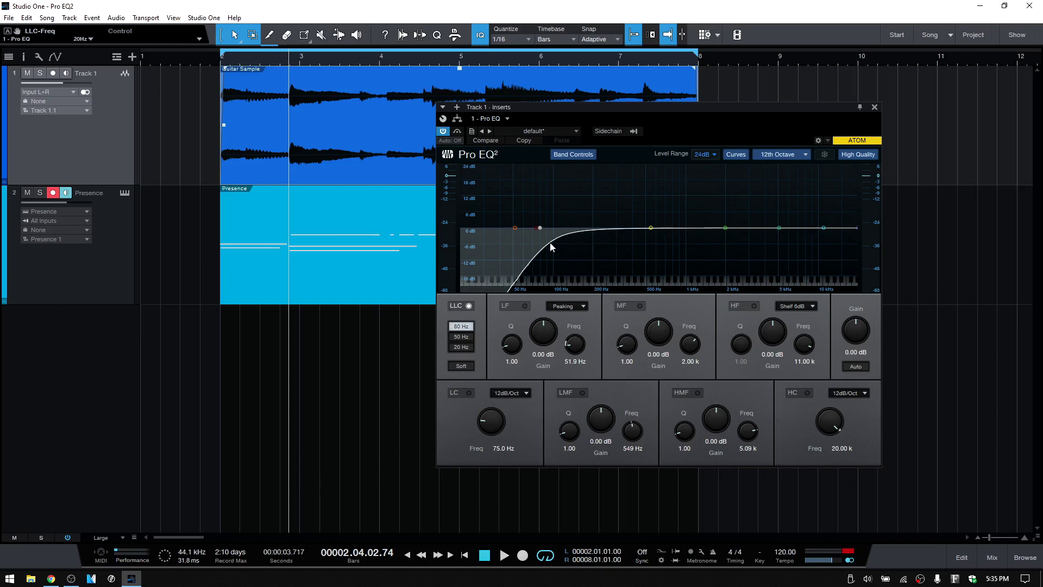
left_click(462, 366)
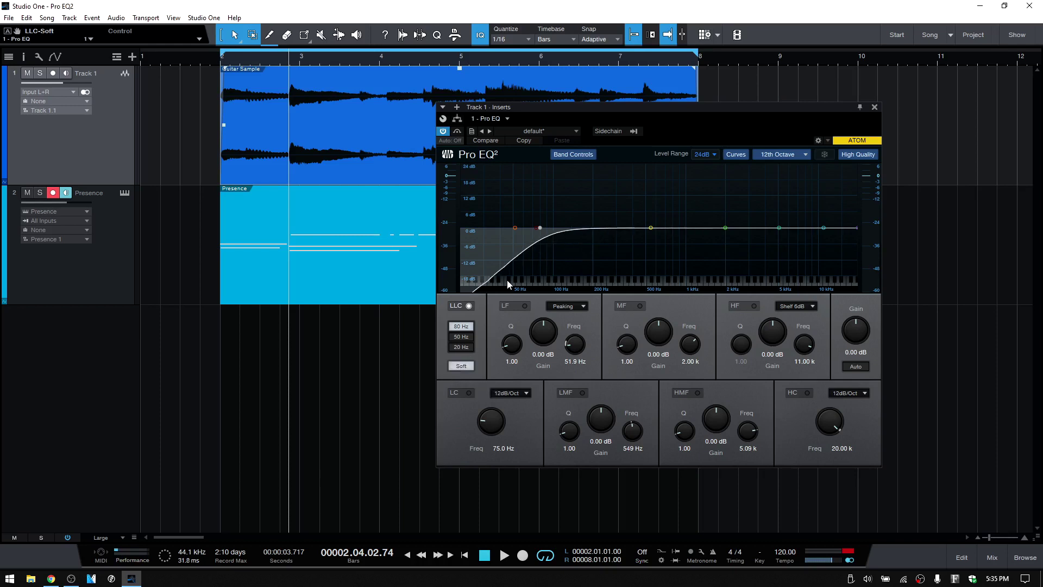
left_click(461, 366)
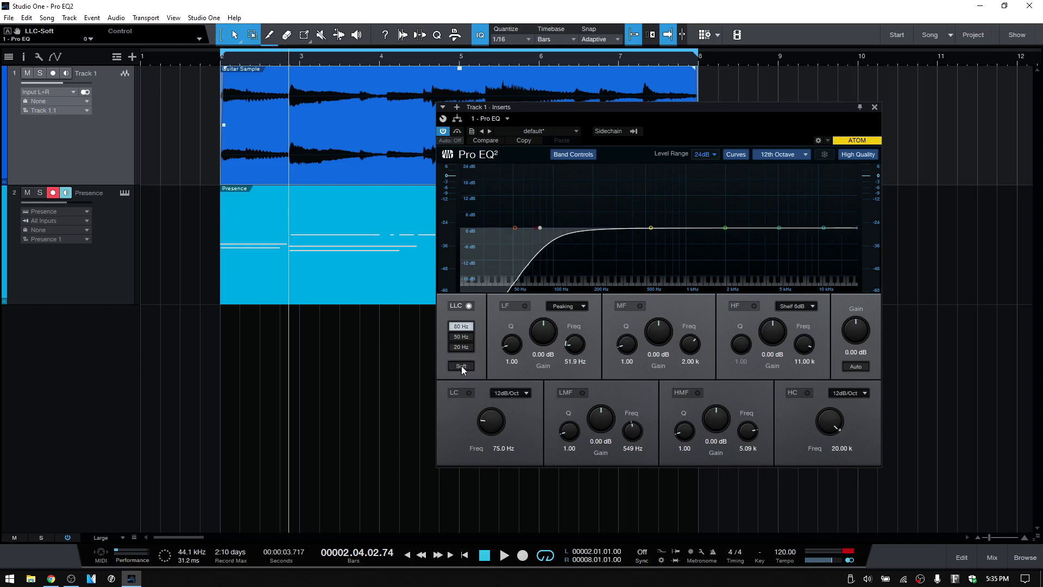
left_click(469, 305)
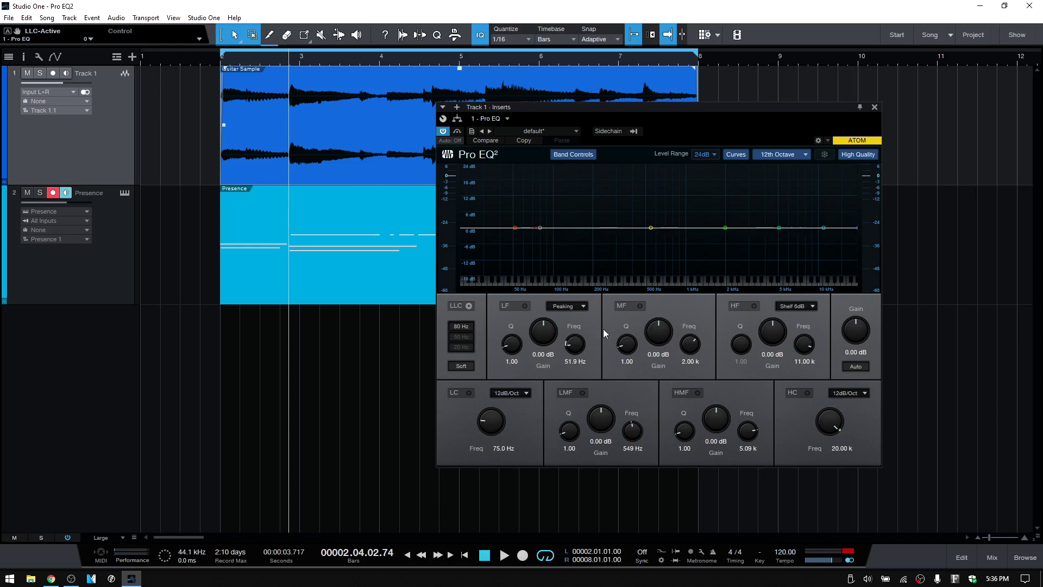
- Toggle the MF and LF bands, and view the slope options of the LC filter
left_click(640, 306)
left_click(640, 305)
left_click(514, 227)
left_click(525, 306)
left_click(526, 393)
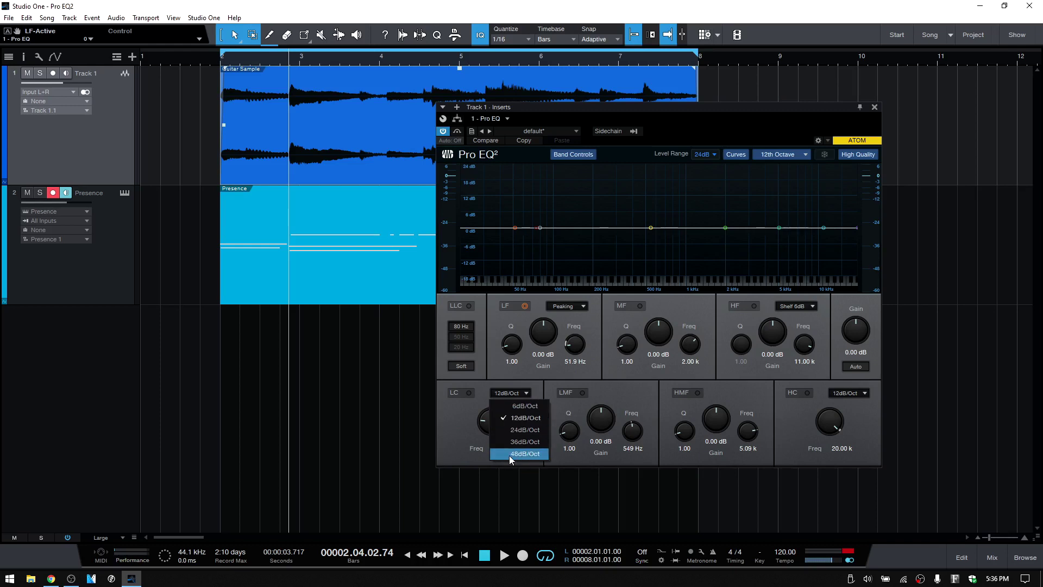
left_click(454, 436)
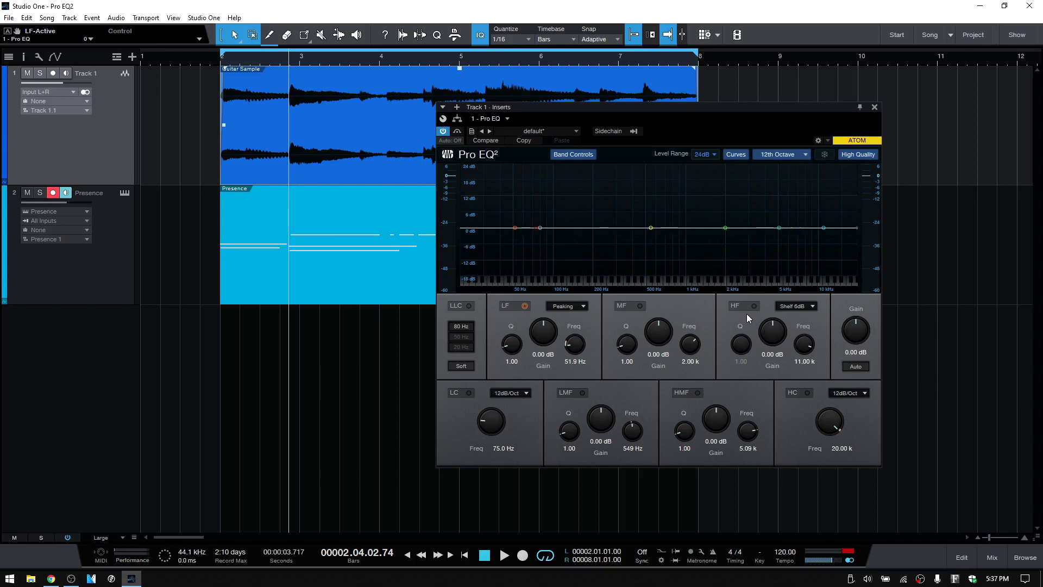
- Set the HF band's type to Peaking and raise its gain to about 7.44 dB
left_click(810, 307)
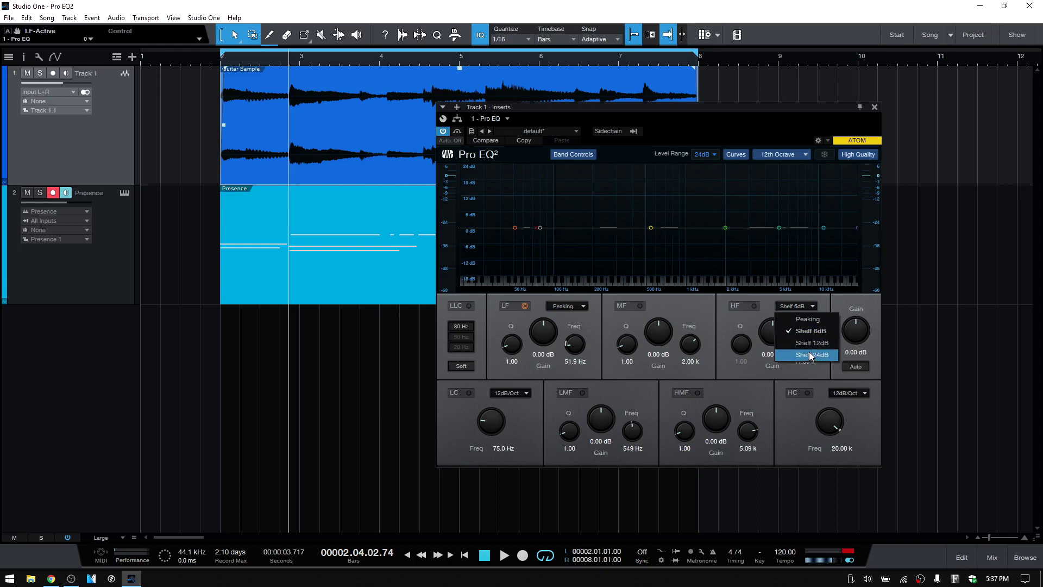
left_click(815, 320)
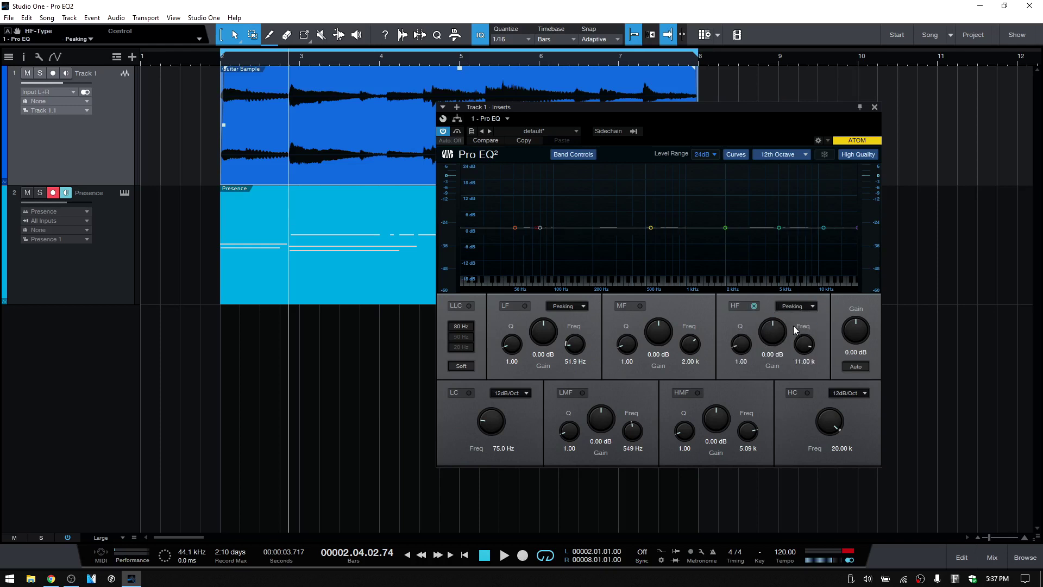
left_click_drag(769, 334, 752, 299)
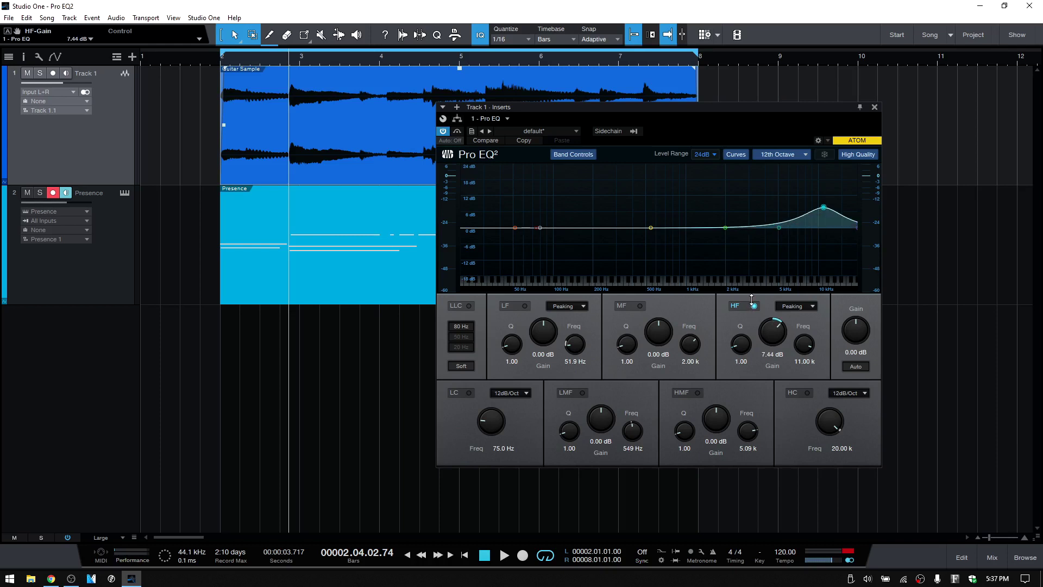
- Switch the HF band through Shelf 6dB, Shelf 12dB and Shelf 24dB, and return it to Shelf 6dB
left_click(813, 306)
left_click(807, 330)
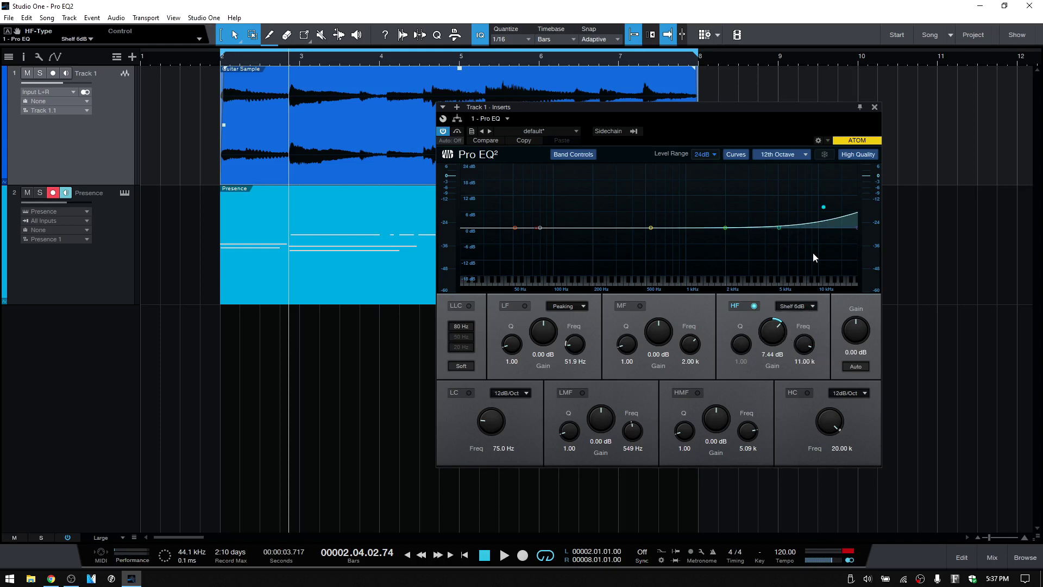
left_click(813, 306)
left_click(812, 343)
left_click(812, 305)
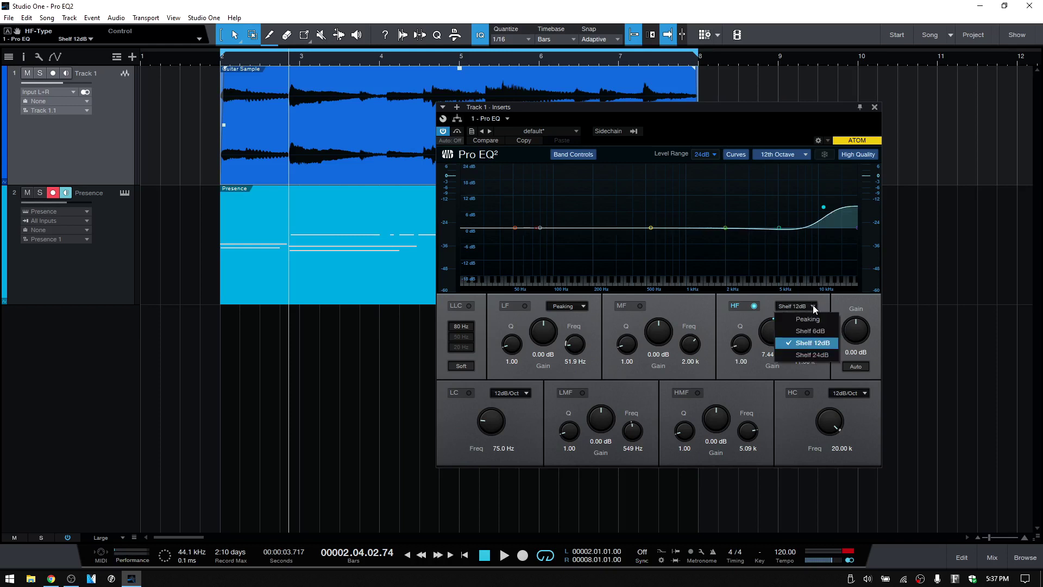
left_click(811, 357)
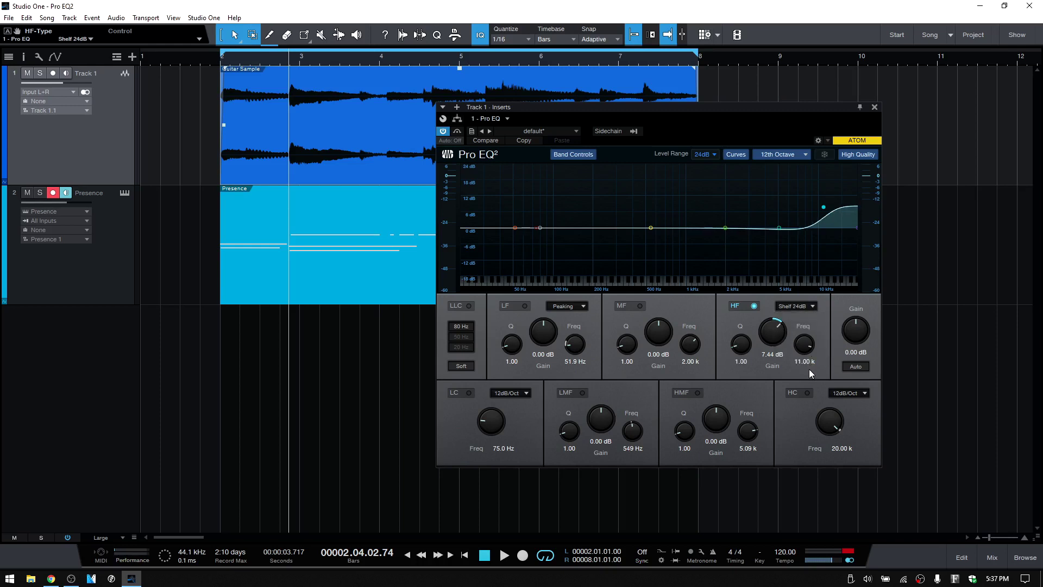
left_click(811, 307)
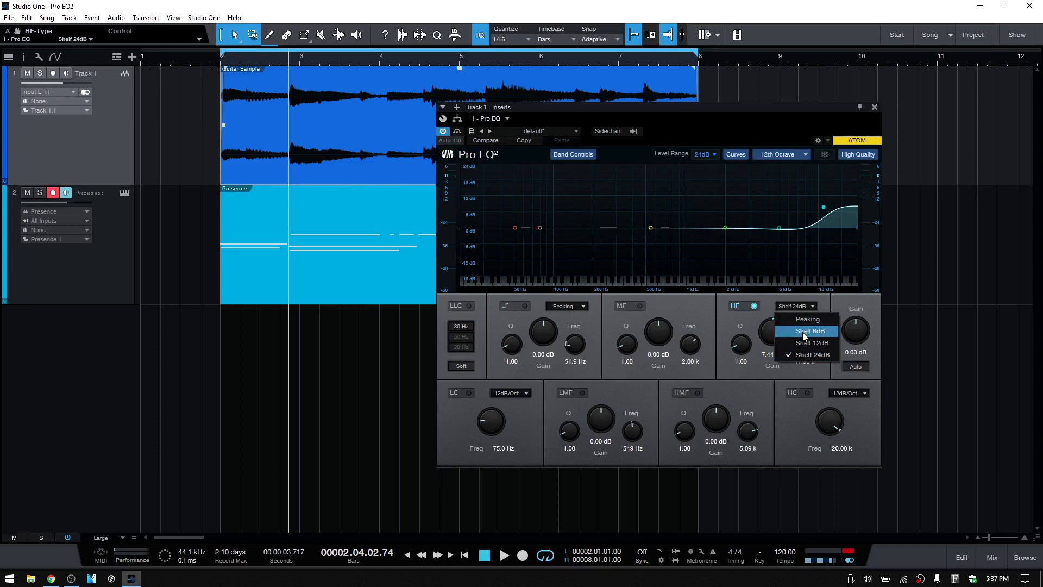
left_click(808, 330)
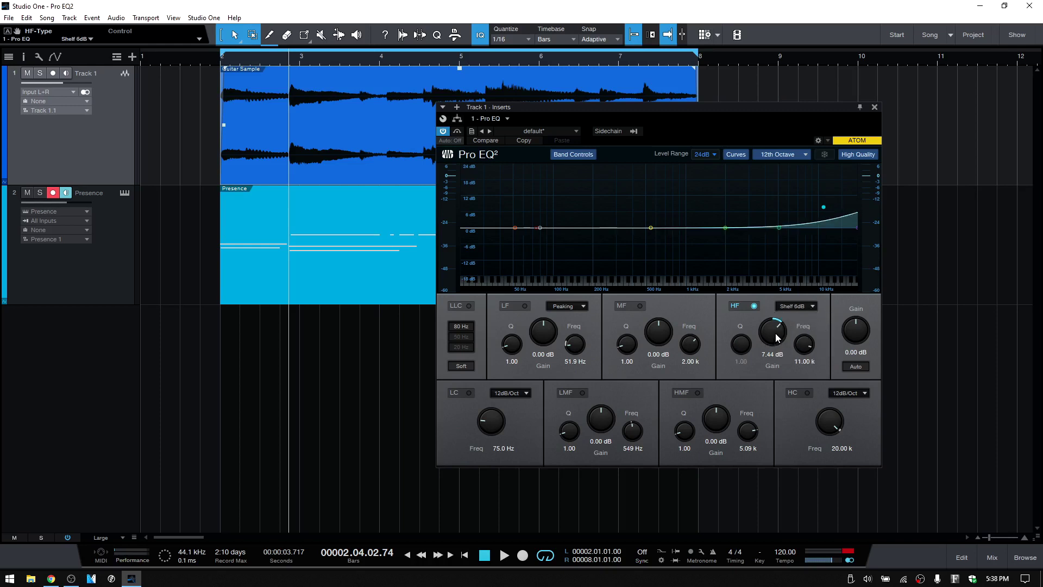
- Reset the HF band's gain to 0 dB and lower it to about -1.68 dB
double_click(775, 331)
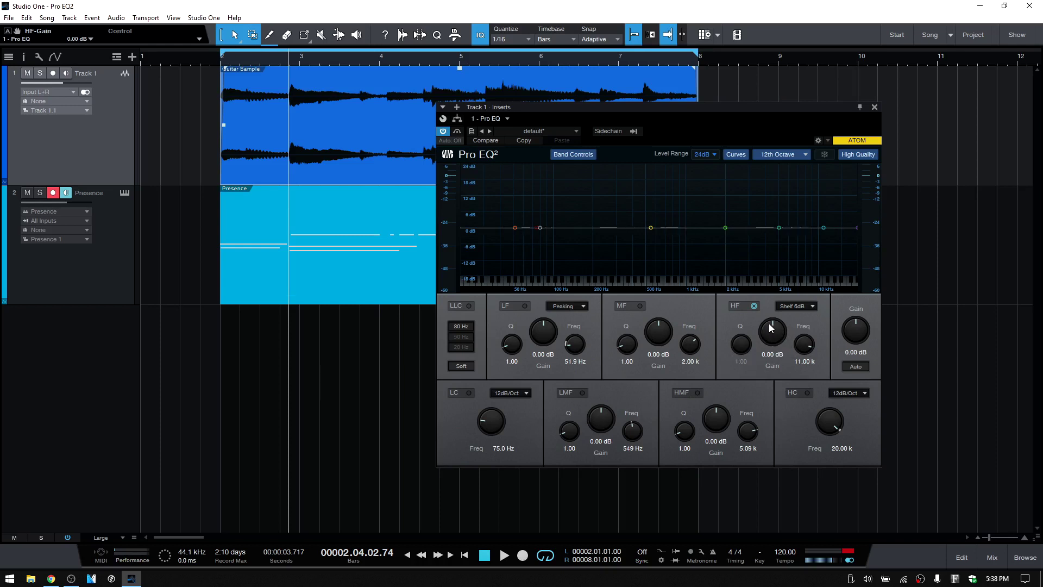
left_click_drag(770, 332, 771, 334)
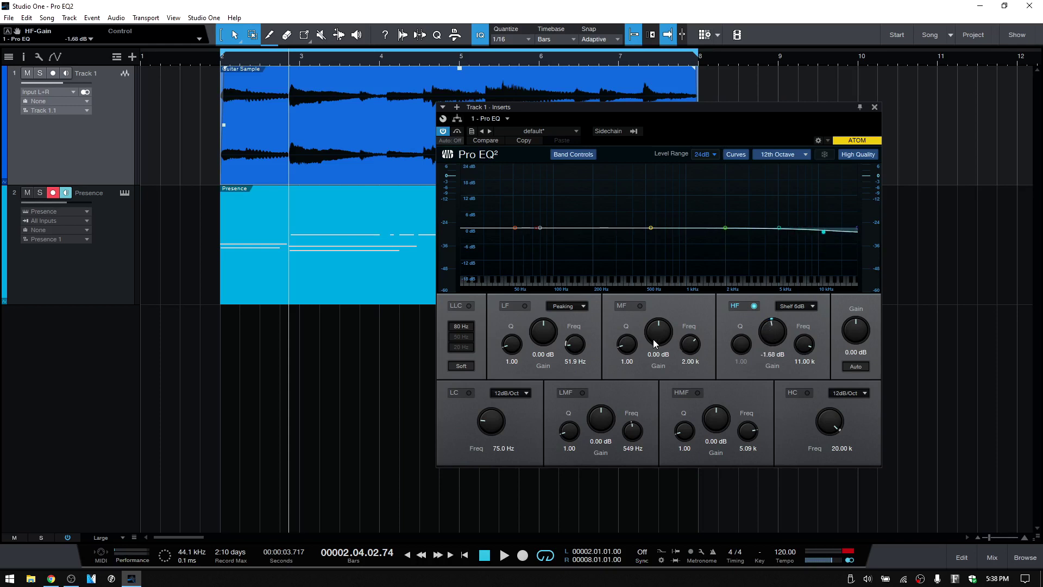
- Move the MF band to about 1.77 kHz, try cuts of about -6.35 dB and -3.92 dB, and reset its gain to 0 dB
mouse_move(653, 339)
left_mouse_down()
mouse_move(655, 356)
mouse_move(654, 320)
mouse_move(655, 347)
left_mouse_up()
mouse_move(719, 245)
left_mouse_down()
mouse_move(723, 204)
mouse_move(719, 250)
left_mouse_up()
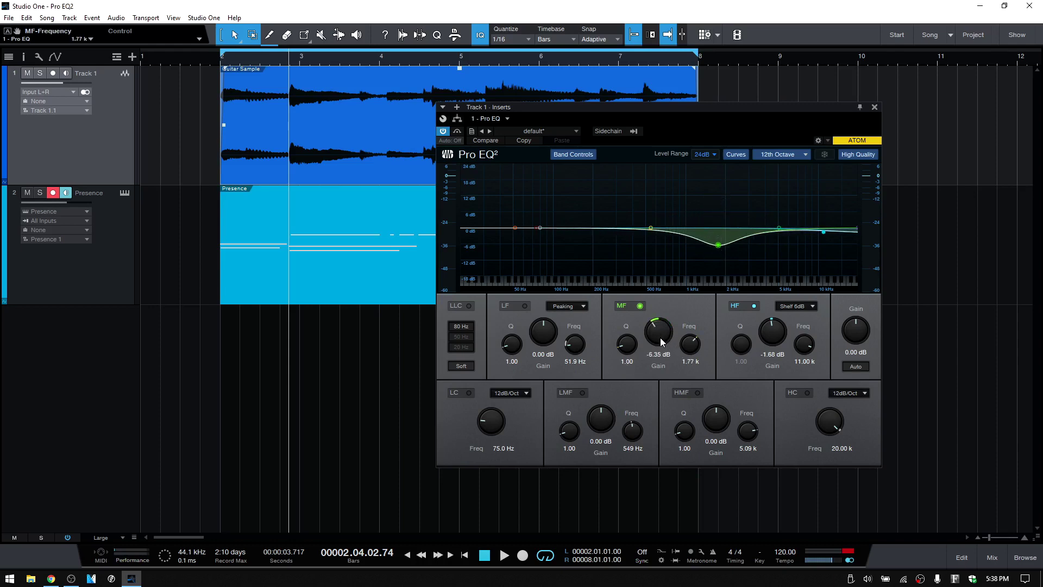
left_click_drag(657, 337, 646, 385)
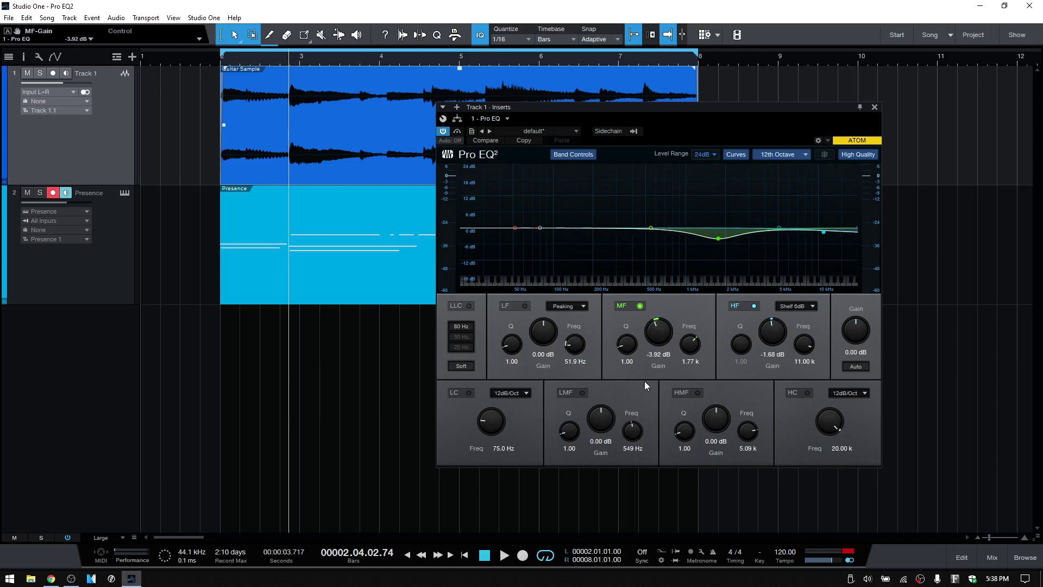
double_click(659, 333)
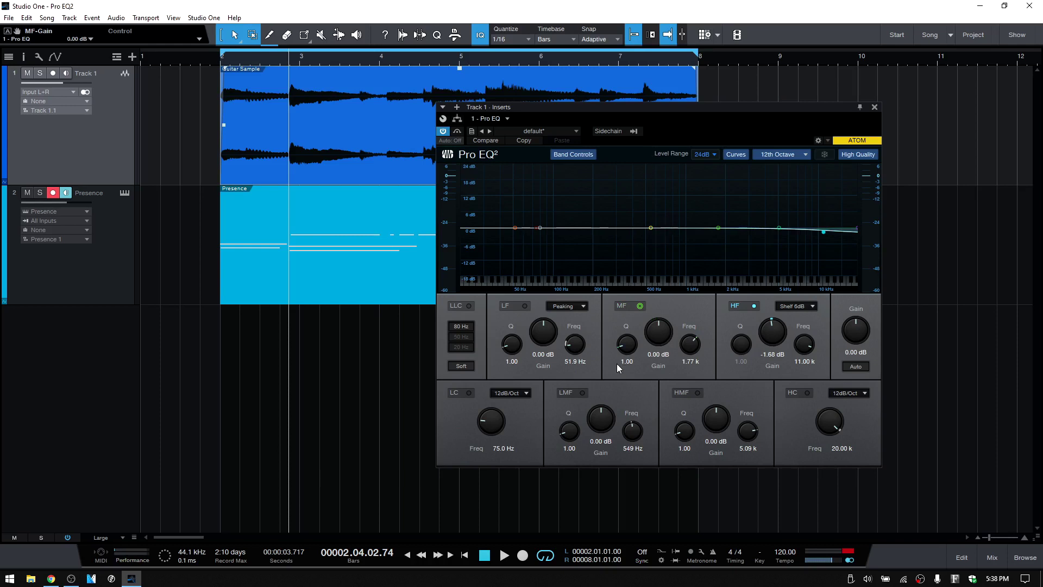
- Raise the MF band's gain to about 17.28 dB and its Q to about 11.35
left_click_drag(634, 344, 666, 296)
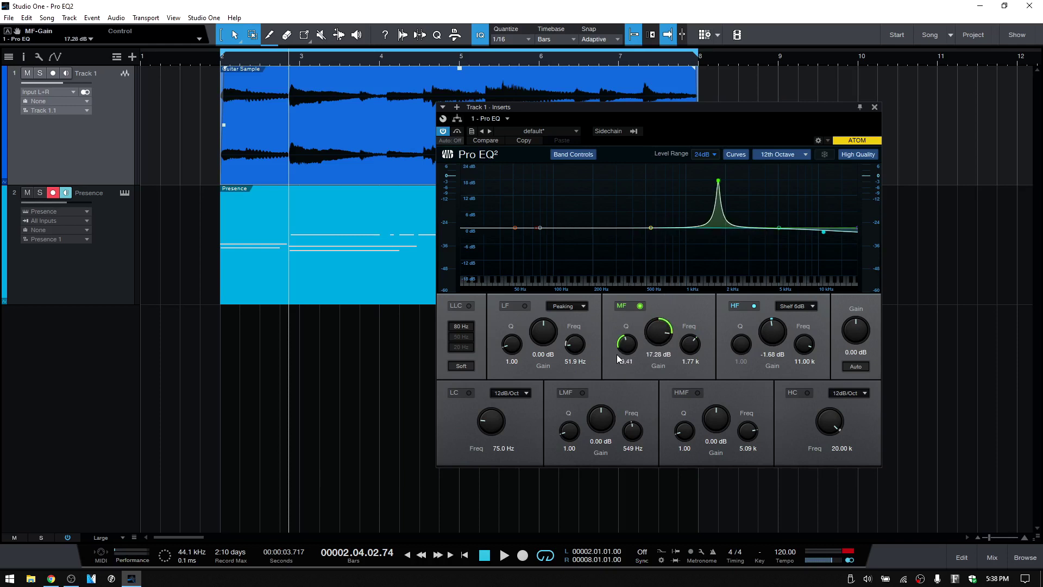
mouse_move(629, 345)
left_mouse_down()
mouse_move(618, 346)
mouse_move(615, 367)
mouse_move(630, 301)
mouse_move(631, 343)
left_mouse_up()
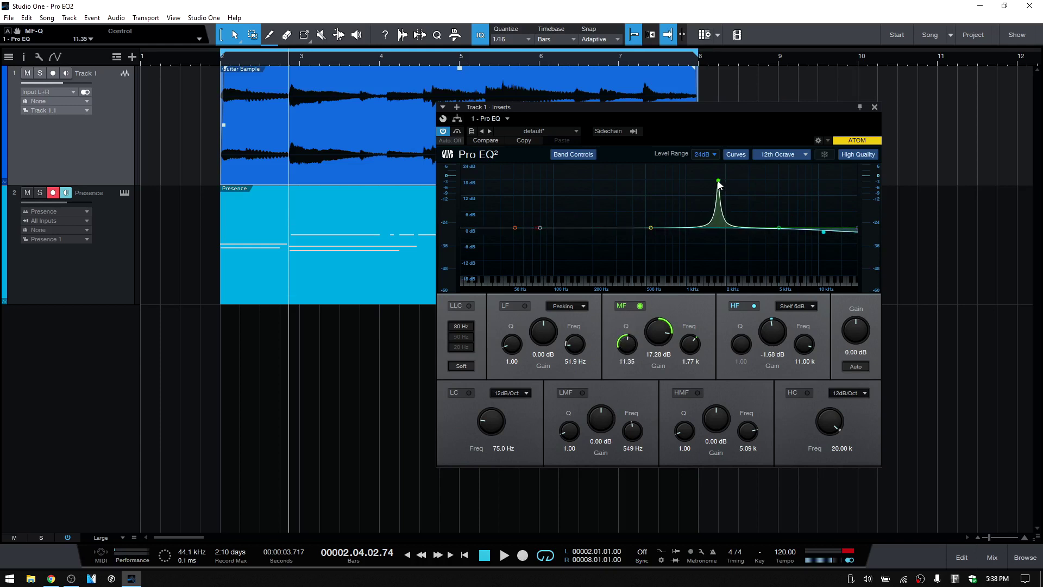
- Widen and narrow the MF peak directly on its curve point, finishing with a Q of 24.00
scroll(718, 185, "down", 1)
scroll(718, 183, "up", 2)
scroll(718, 183, "down", 15)
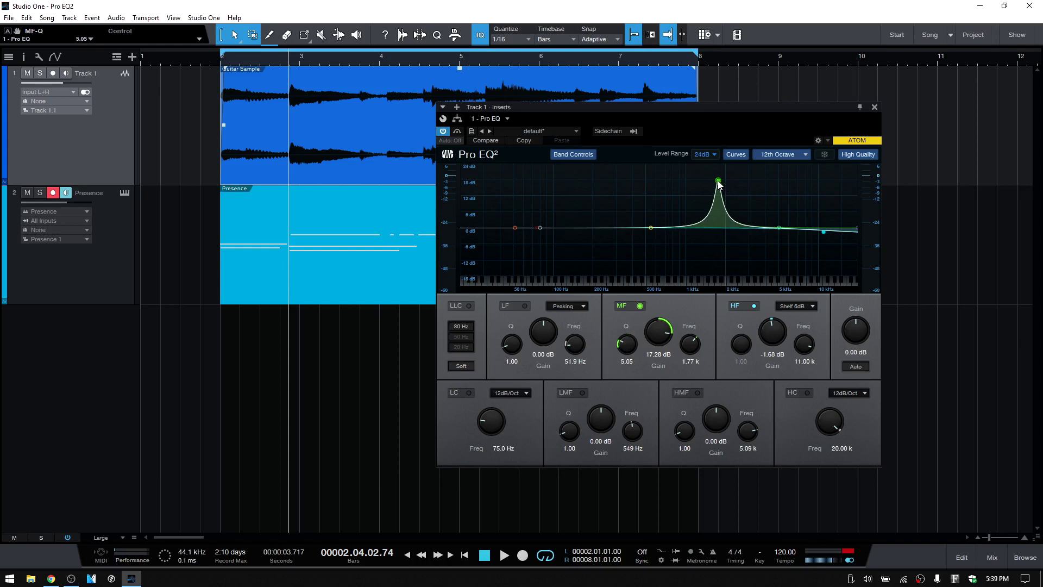
scroll(718, 183, "up", 8)
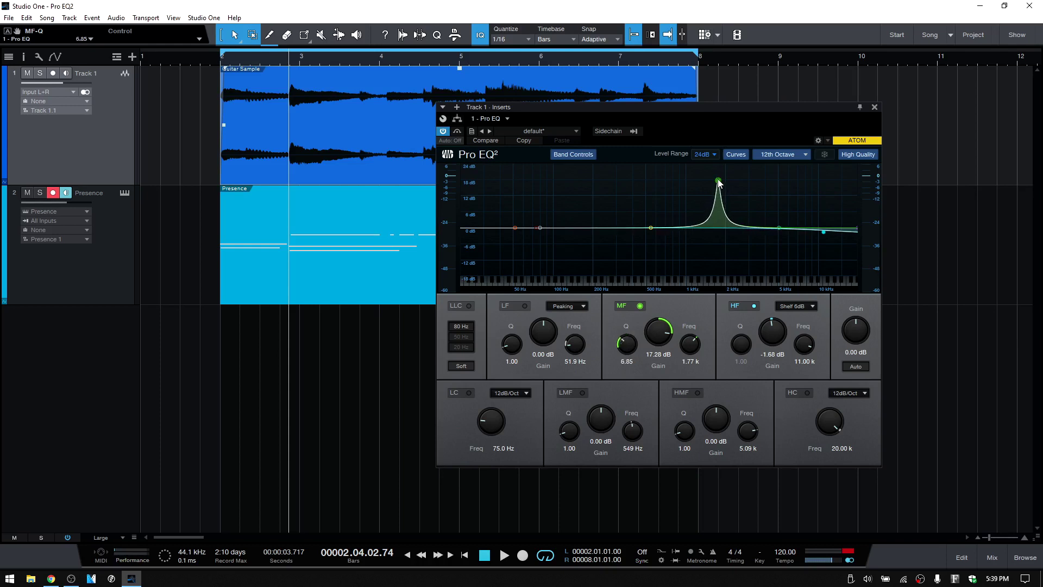
scroll(719, 183, "up", 3)
scroll(719, 184, "up", 5)
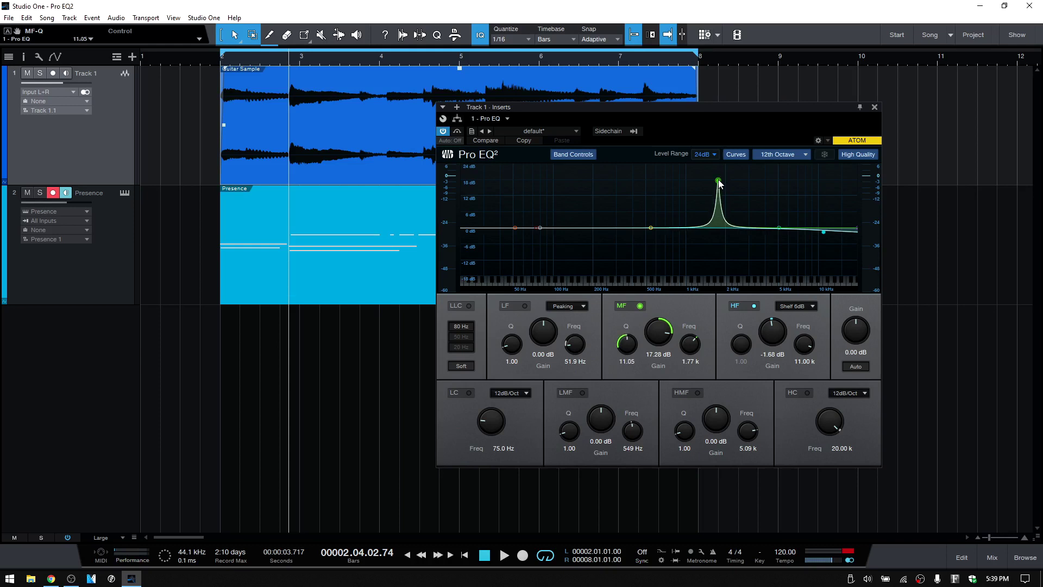
scroll(718, 183, "up", 8)
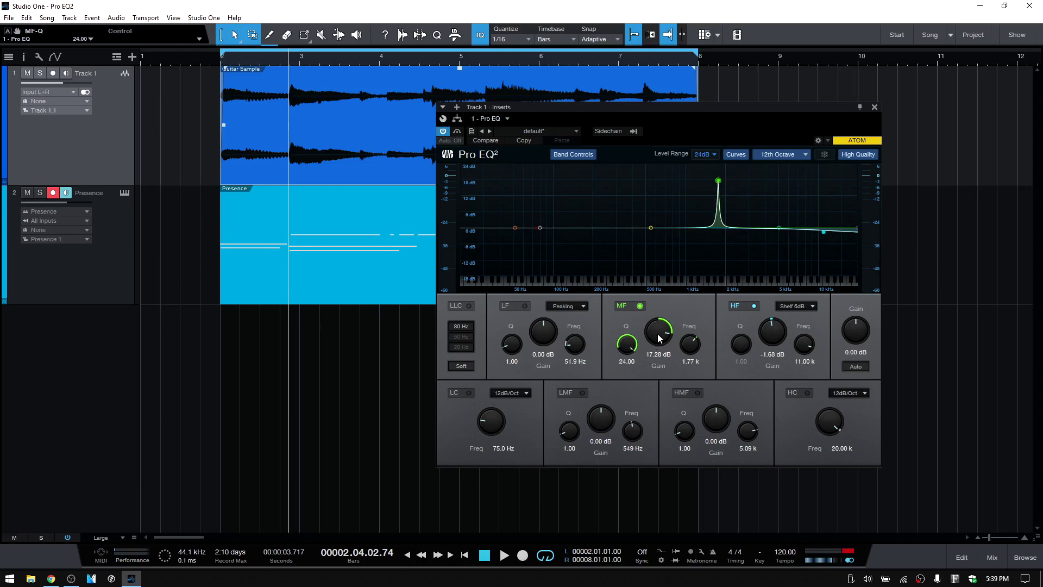
- Move the MF band to about 3.78 kHz and set its gain to exactly 5 dB
left_click_drag(658, 340, 655, 427)
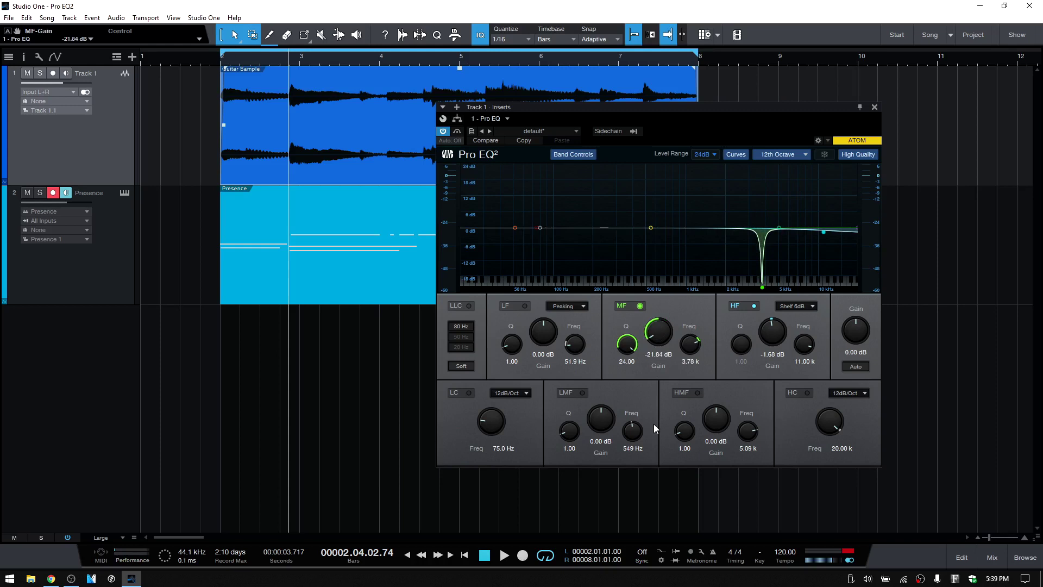
left_click(655, 354)
type("0")
key("Escape")
left_click(656, 357)
type("5")
key("Return")
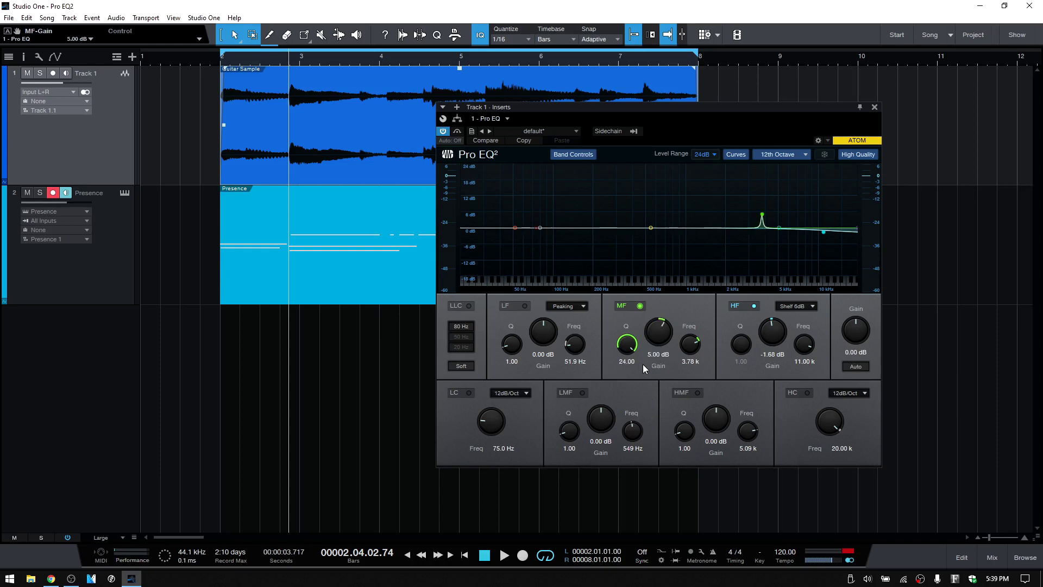
- Set the MF band's Q to 3
left_click(626, 361)
type("3")
key("Return")
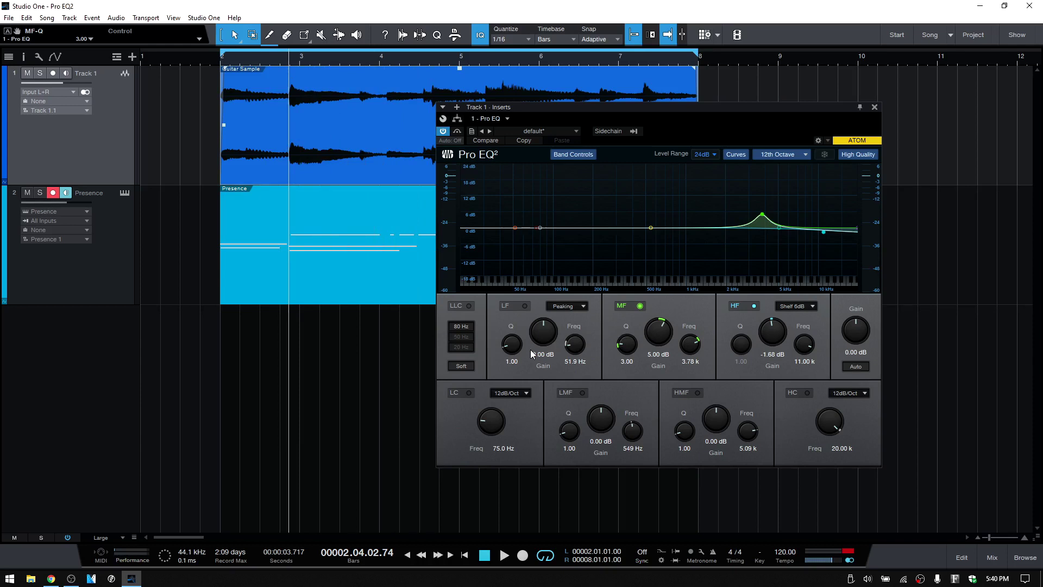
- Start playback and mute the Presence track so that only the guitar is heard
key("space")
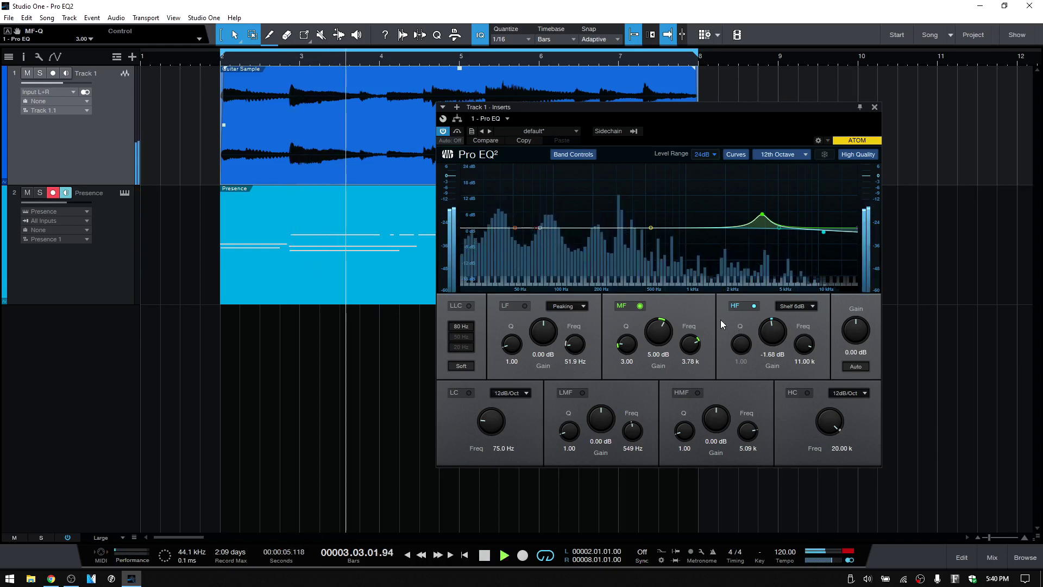
left_click(27, 193)
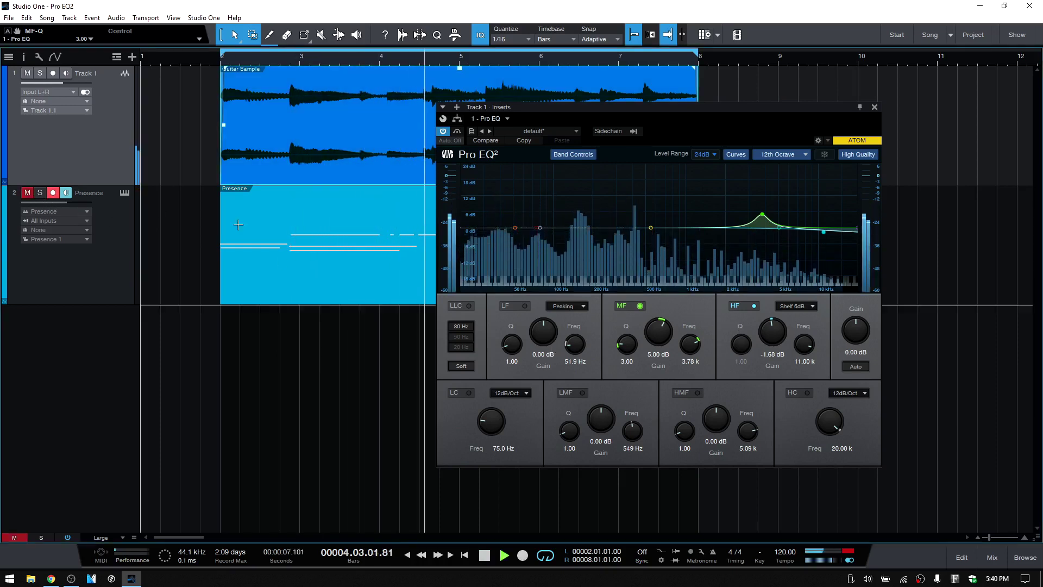
- Raise the HF gain to about -0.24 dB and adjust the MF band to about 6.20 dB with a Q of 2.87
mouse_move(771, 332)
left_mouse_down()
mouse_move(773, 311)
mouse_move(772, 326)
left_mouse_up()
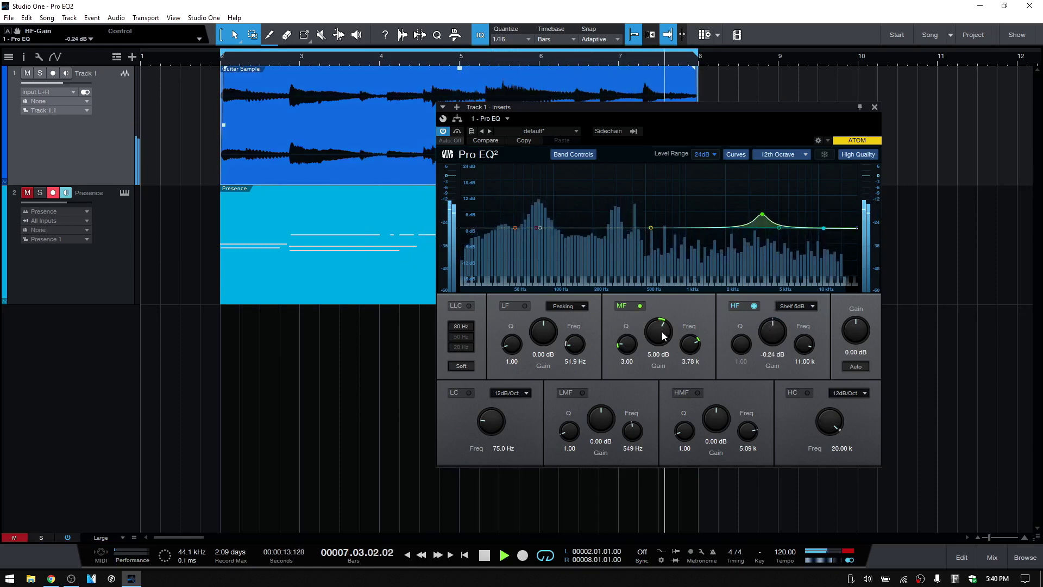
left_click_drag(664, 336, 677, 326)
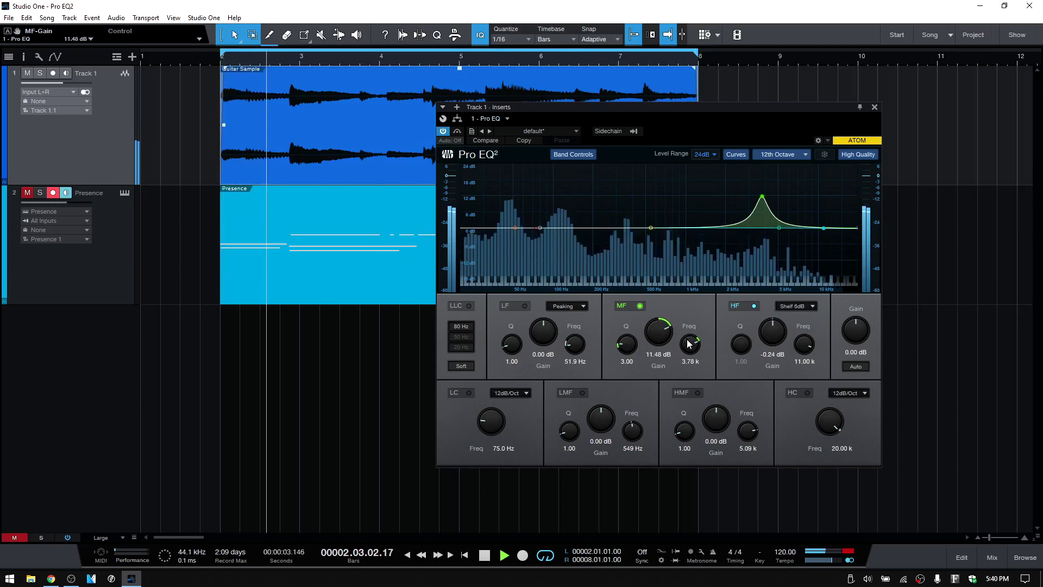
left_click_drag(626, 347, 655, 353)
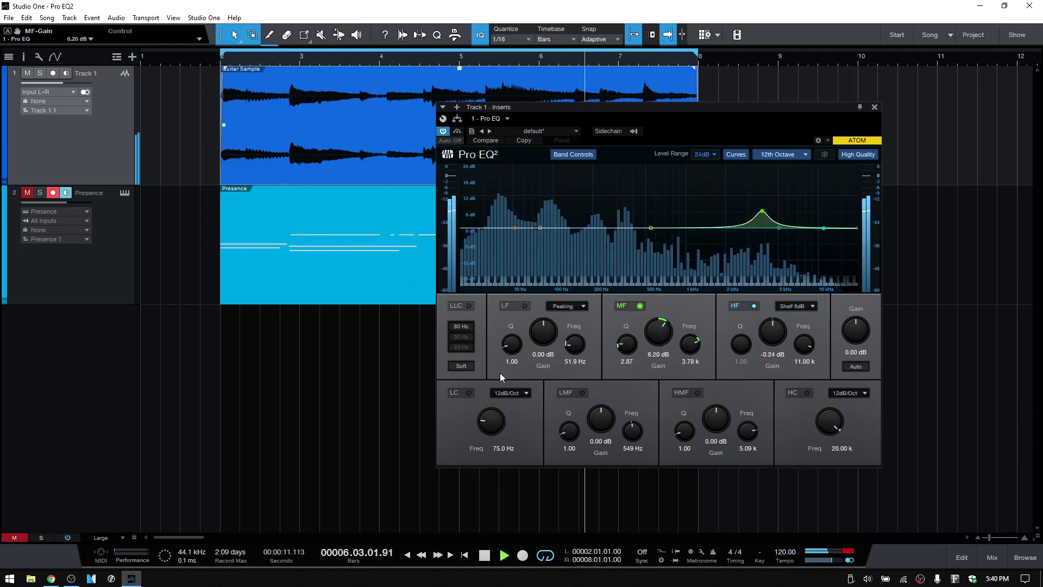
- Try the LC filter at about 114 Hz, switch its slope to 36dB/Oct at about 63.1 Hz, and turn the filter off
left_click(469, 392)
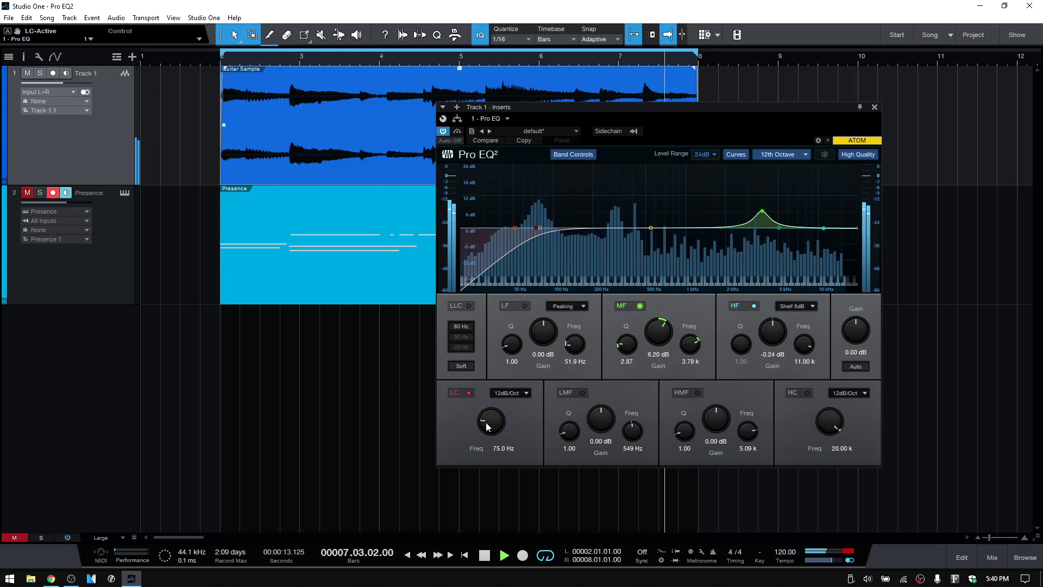
mouse_move(488, 427)
left_mouse_down()
mouse_move(494, 403)
mouse_move(495, 429)
left_mouse_up()
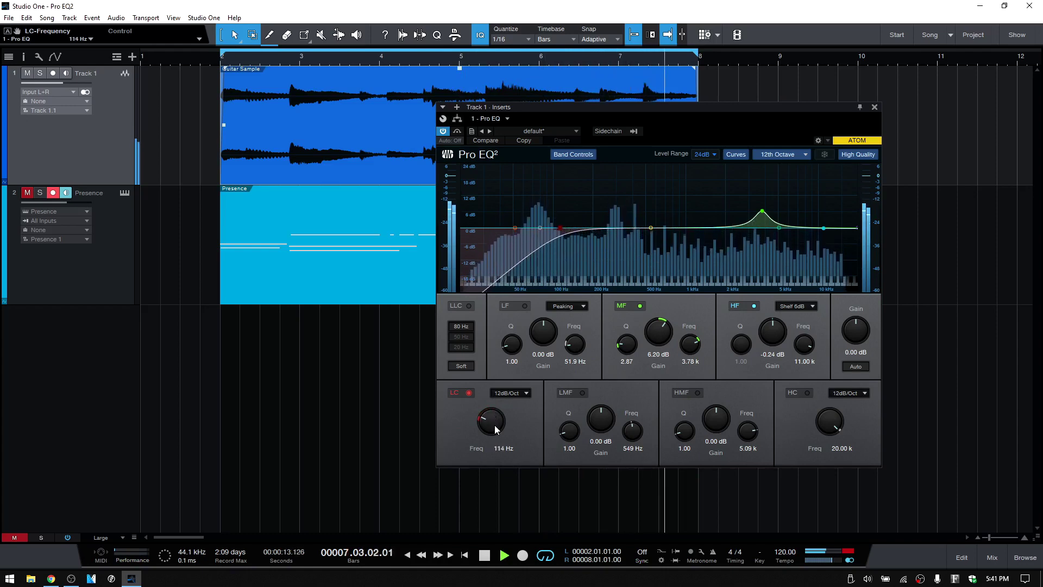
left_click(512, 393)
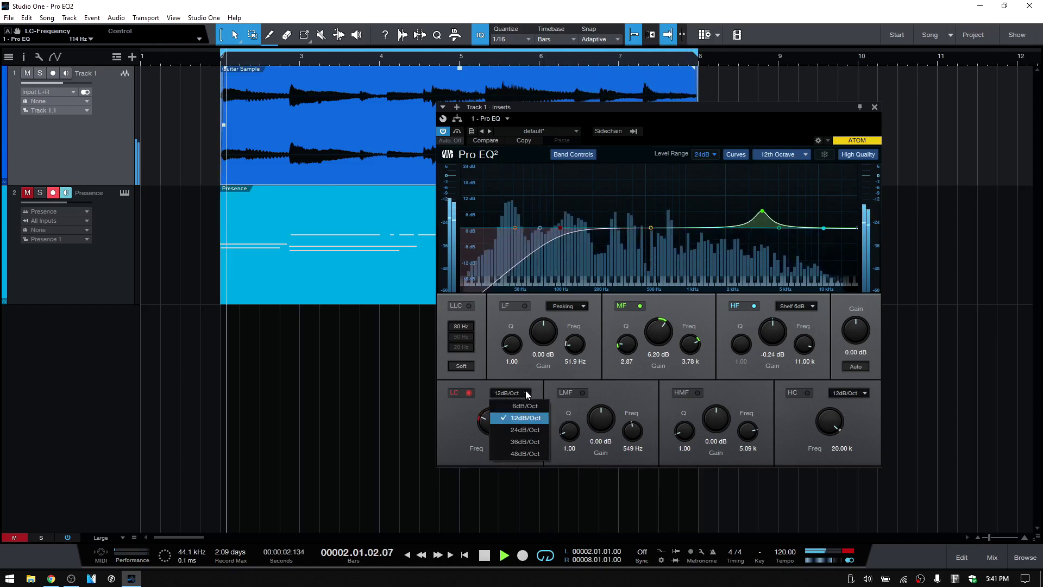
left_click(518, 441)
left_click_drag(492, 417, 493, 430)
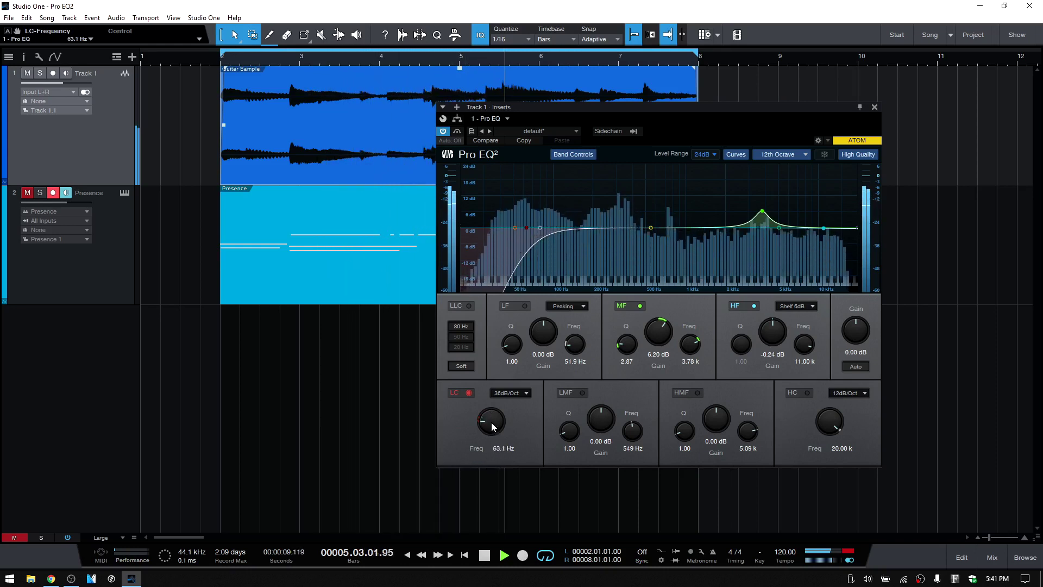
left_click(468, 392)
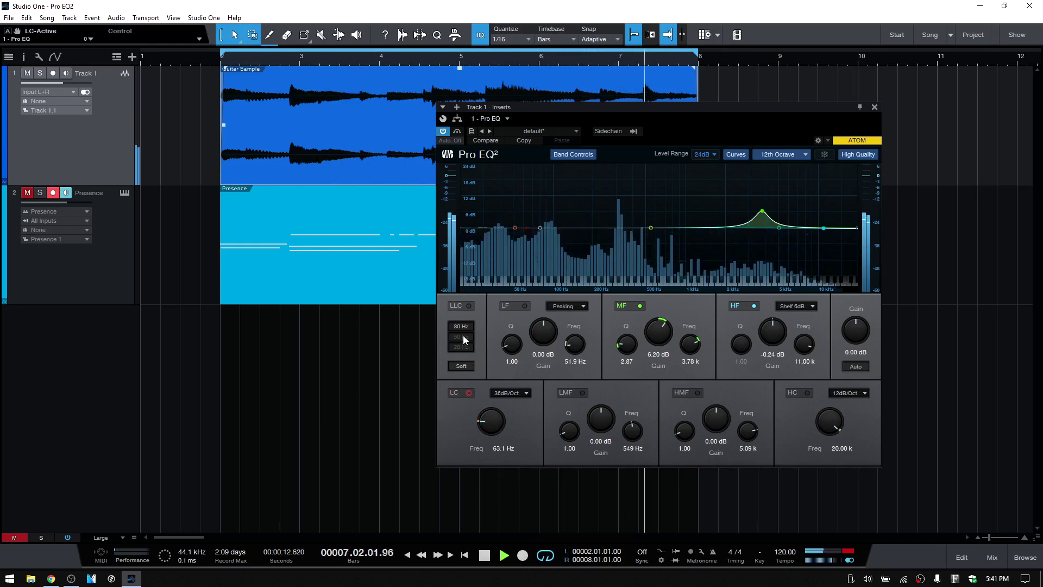
- Enable the LLC filter at 50 Hz and turn on the HMF band with a gain of about -0.48 dB
left_click(468, 306)
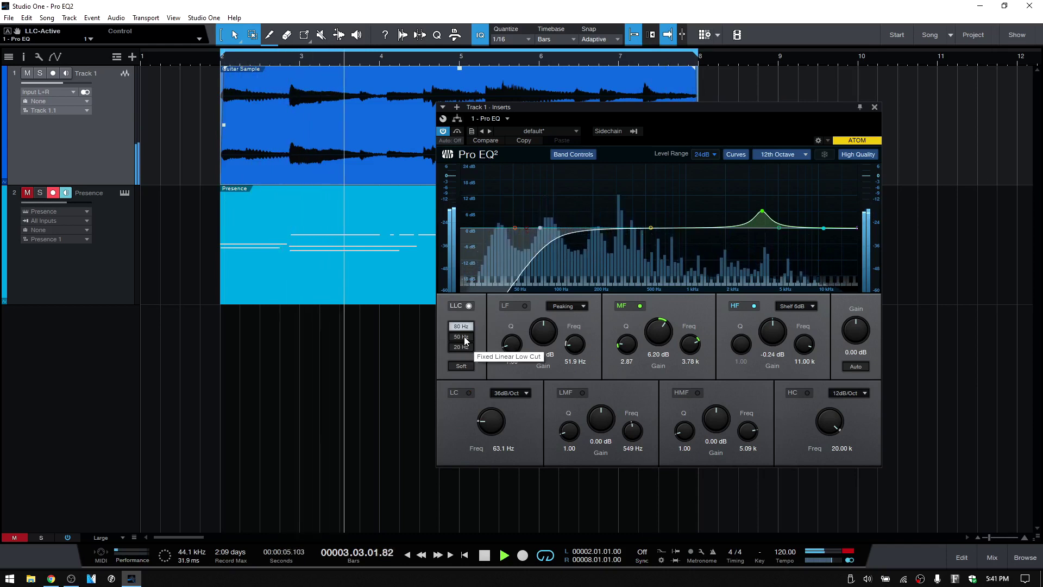
left_click(464, 336)
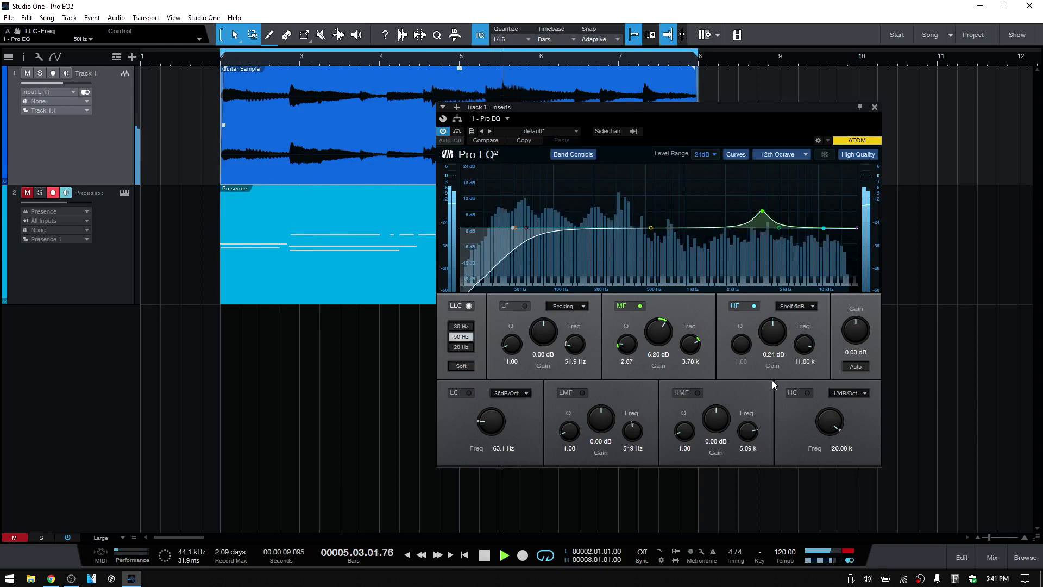
left_click(698, 393)
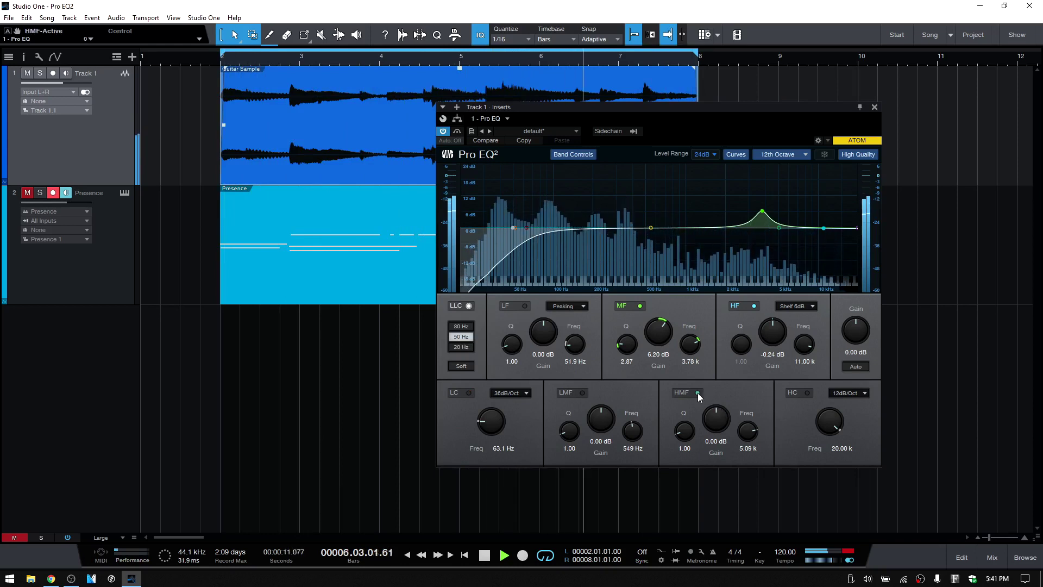
left_click_drag(711, 418, 713, 422)
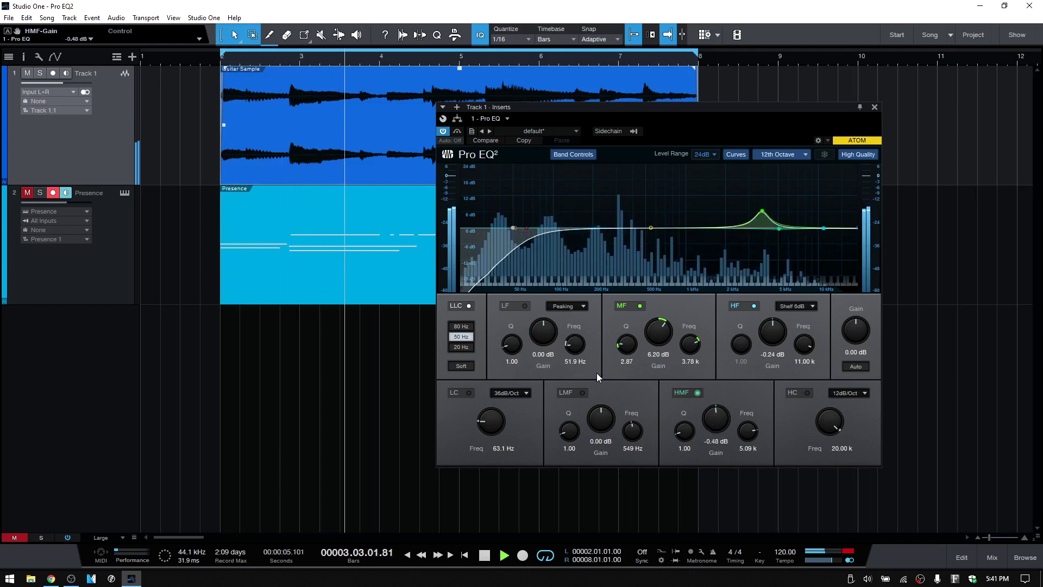
- Enable the LMF band and cut about -7.92 dB around 195 Hz with a Q of 2.42
left_click(582, 392)
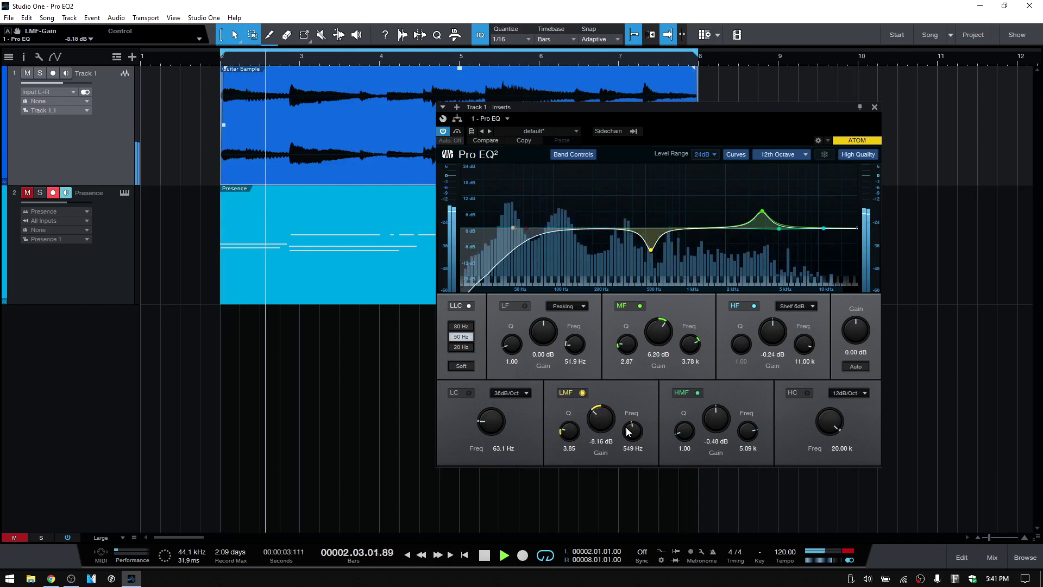
left_click_drag(631, 431, 572, 447)
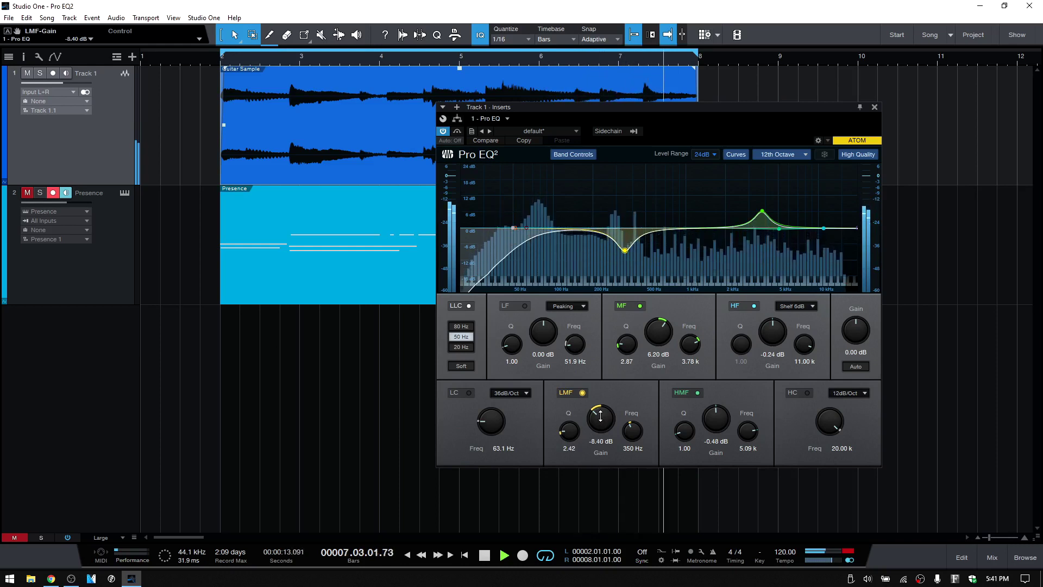
left_click_drag(600, 417, 628, 439)
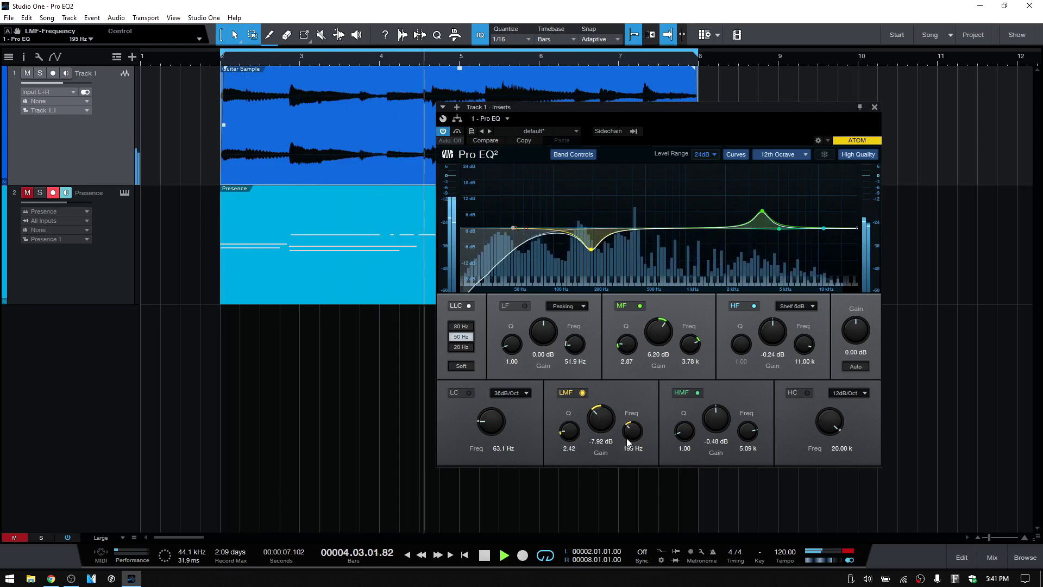
- Replace the LLC filter with the LC filter, set to about 43.2 Hz with a 12dB/Oct slope
left_click(469, 393)
left_click(470, 306)
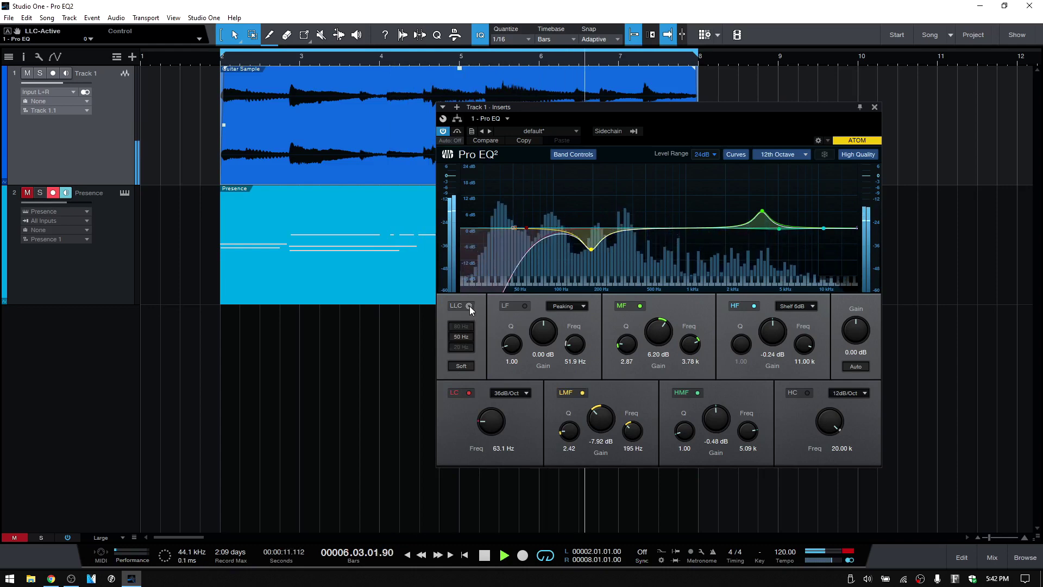
left_click_drag(492, 418, 491, 443)
left_click(527, 392)
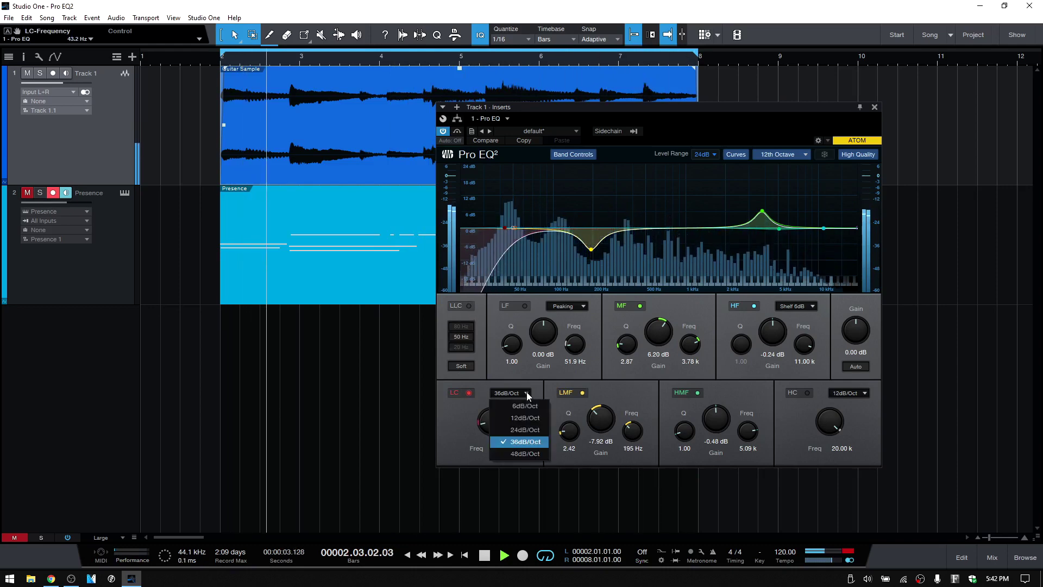
left_click(524, 416)
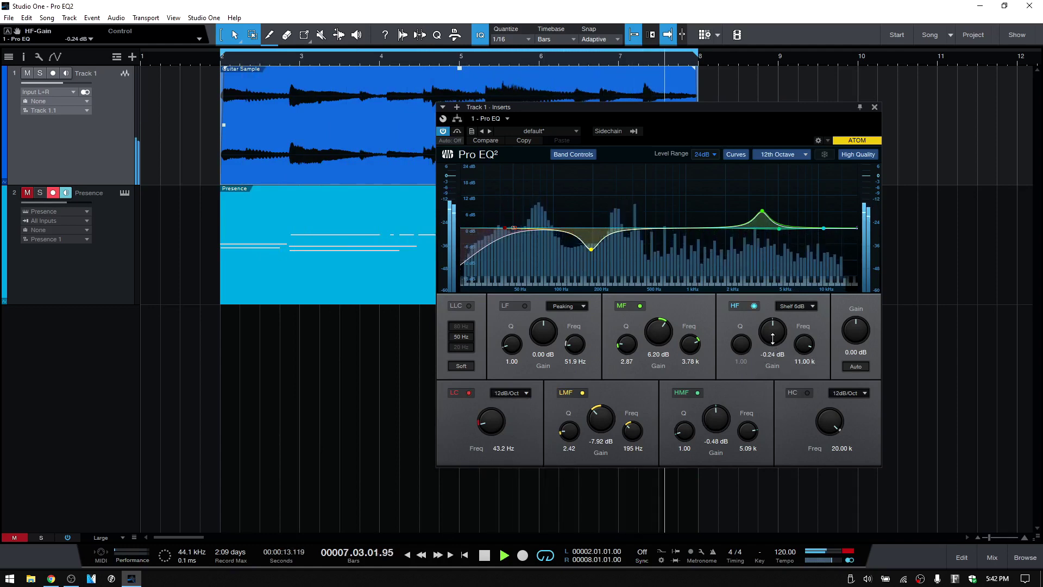
- Raise the HF shelf's gain to about 5.04 dB
left_click_drag(772, 333, 773, 319)
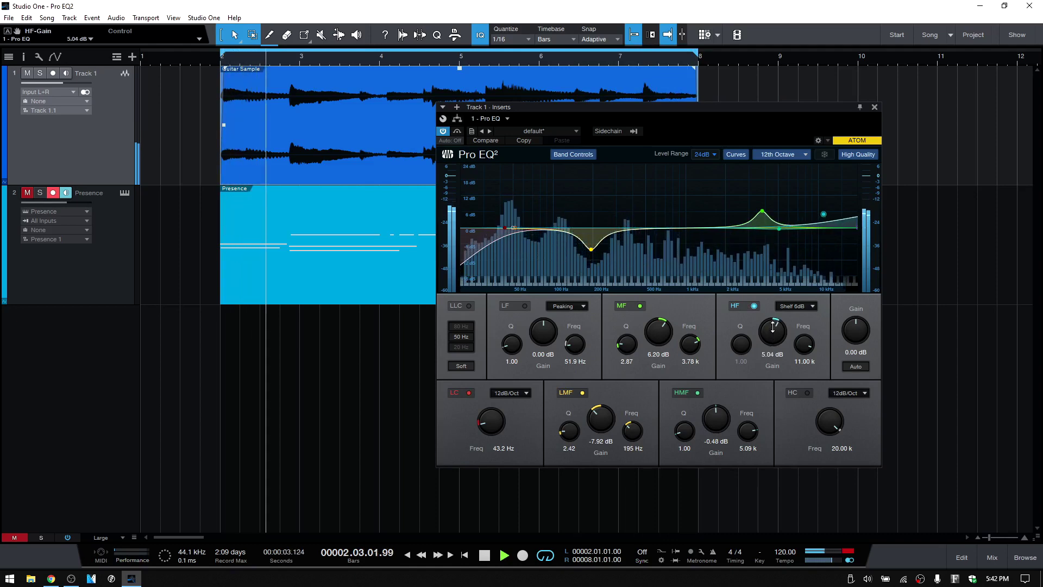